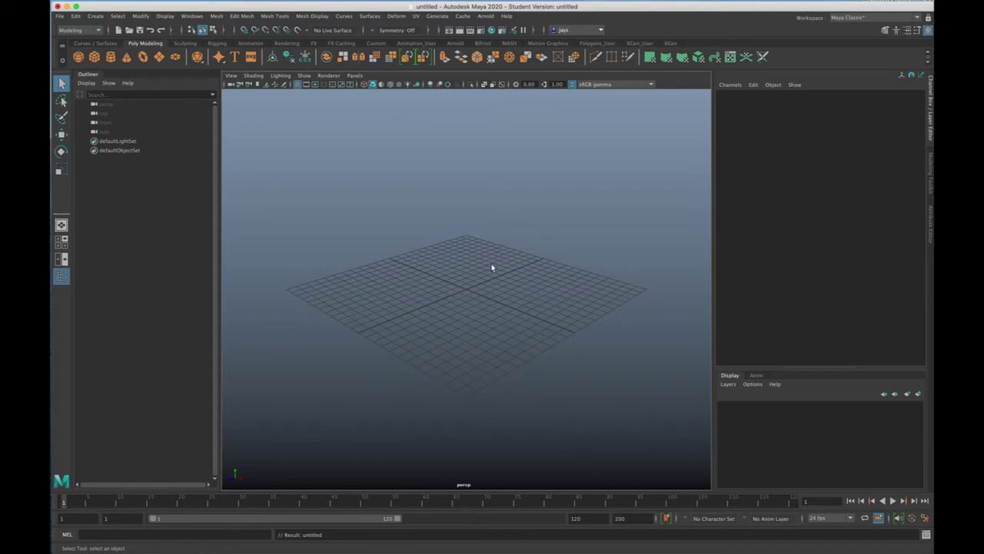
# Step: Choose Animation from the status-line menu-set dropdown to get the Key, Deform and Constrain menus
pyautogui.click(96, 31)
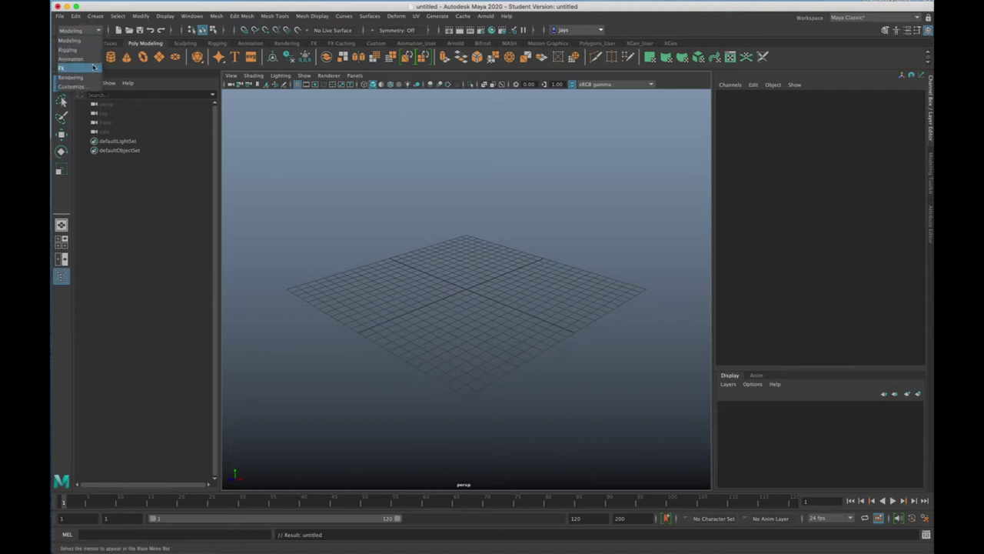
pyautogui.click(73, 59)
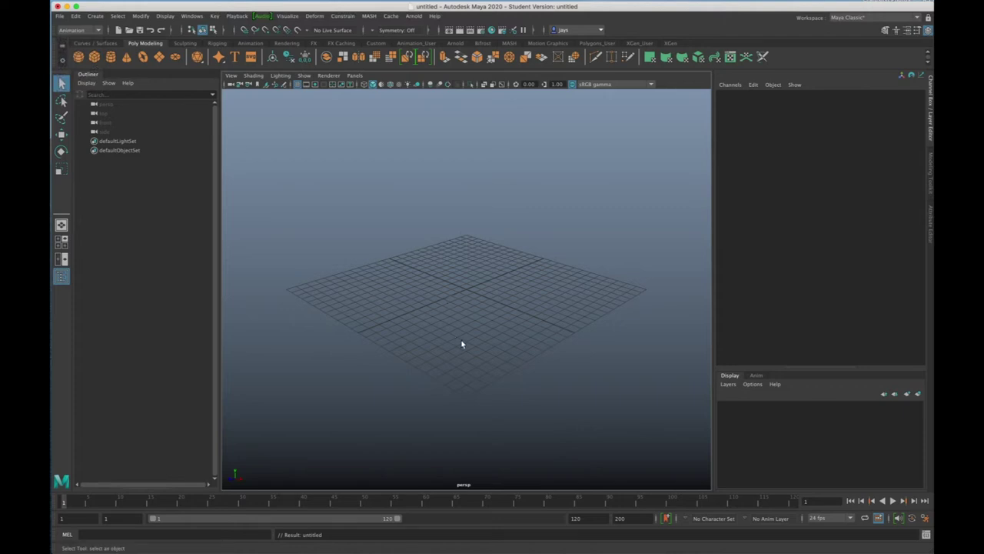
# Step: Set MikeyBox_Project_upload as the current project
pyautogui.click(59, 16)
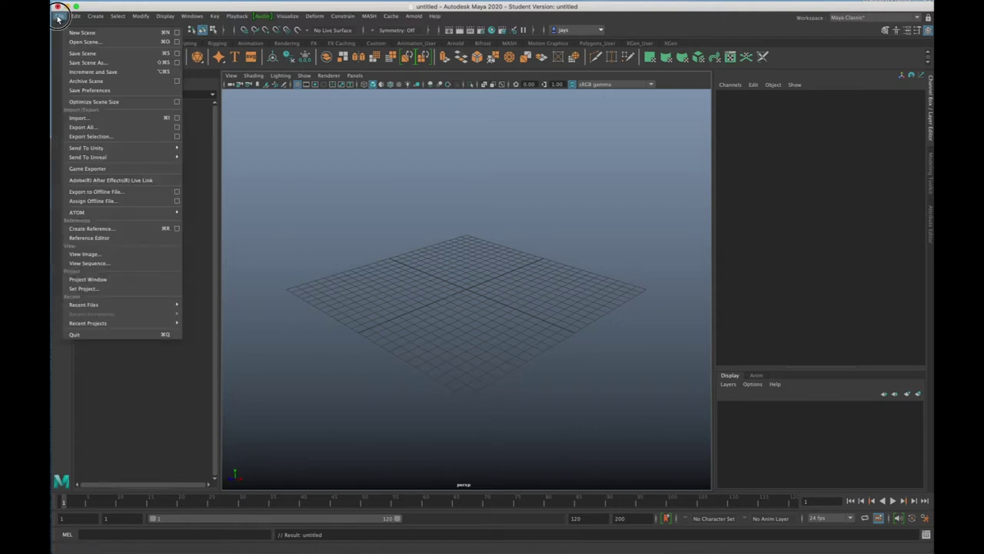
pyautogui.click(113, 289)
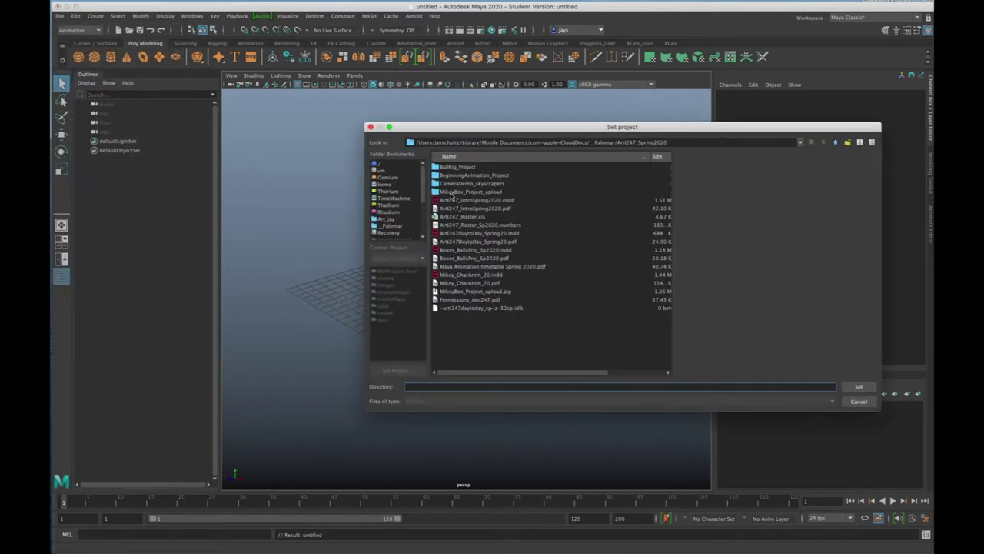
pyautogui.click(450, 192)
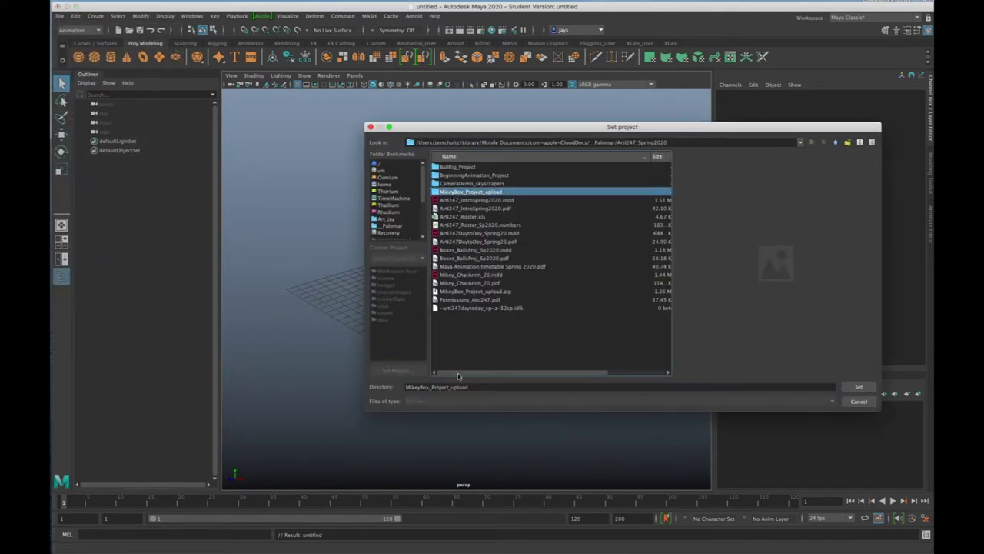
pyautogui.click(859, 387)
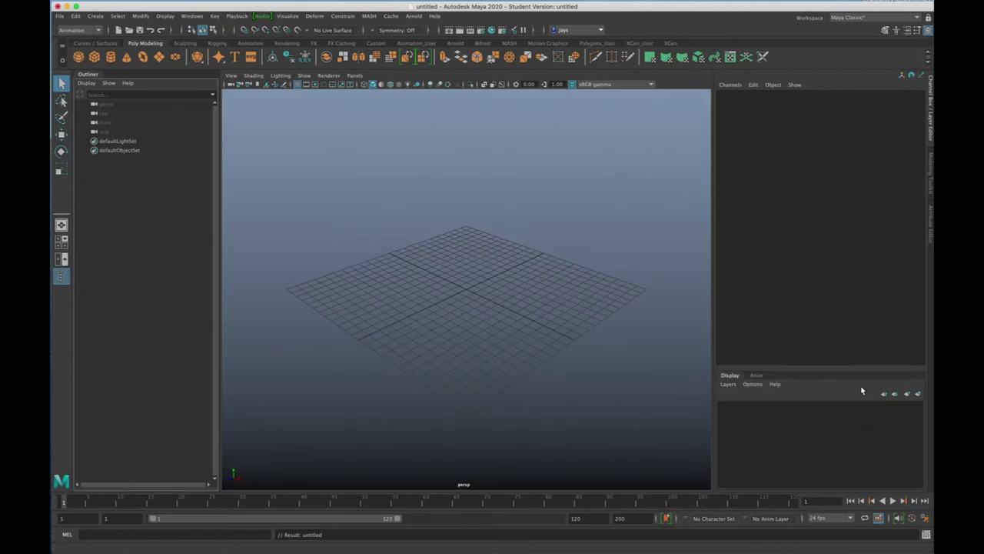
# Step: Open the Mikey_start.mb scene, discarding the untitled scene and continuing past the student notice
pyautogui.click(60, 15)
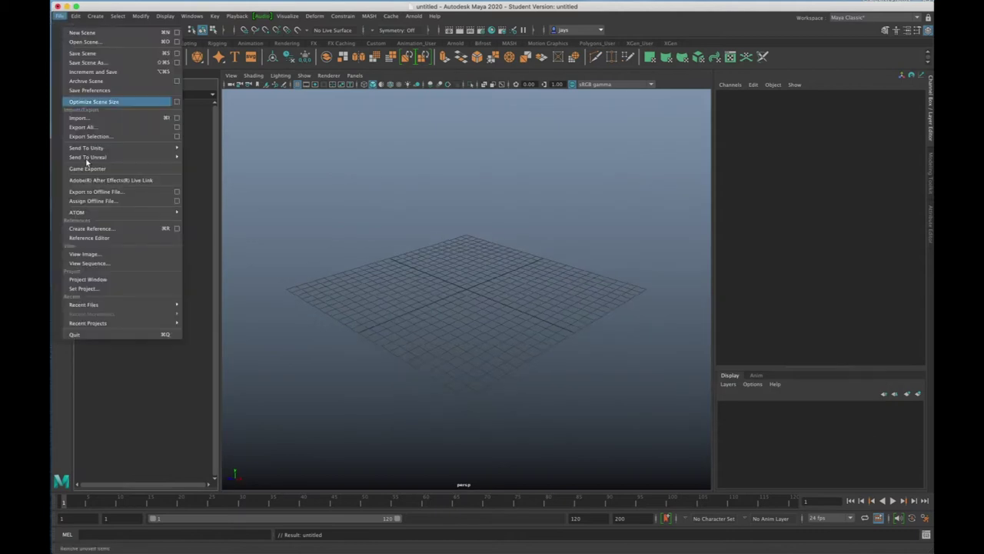
pyautogui.click(106, 42)
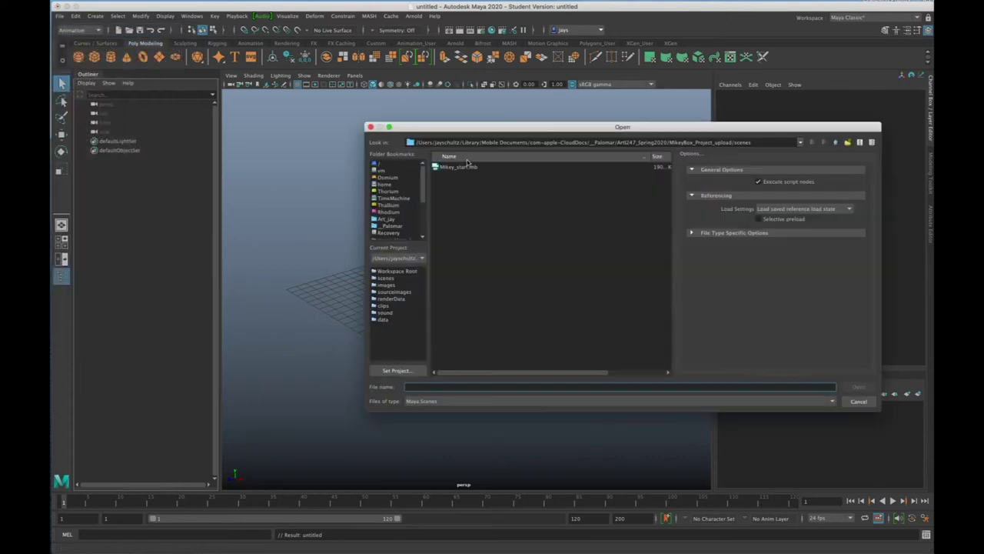
pyautogui.click(452, 166)
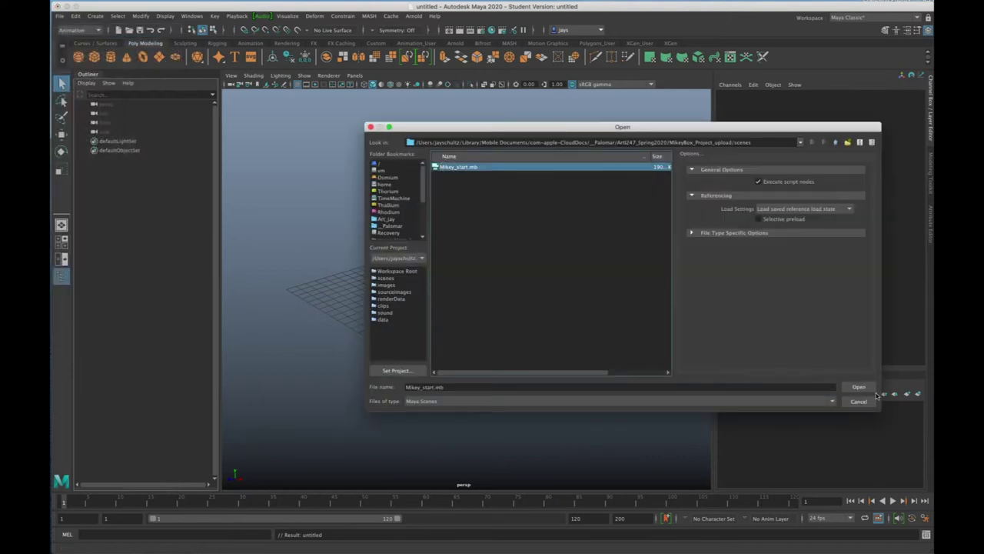
pyautogui.click(857, 386)
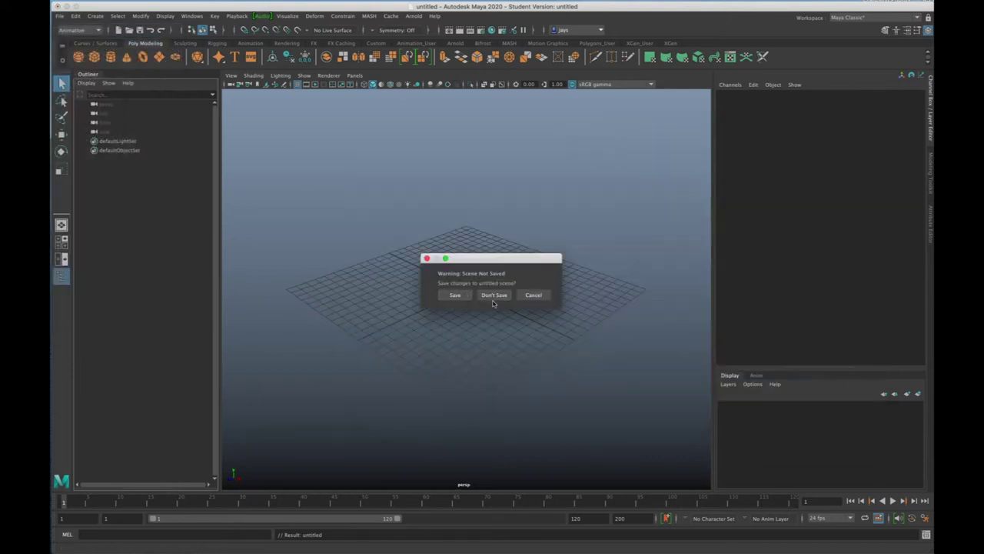
pyautogui.click(493, 294)
pyautogui.click(470, 313)
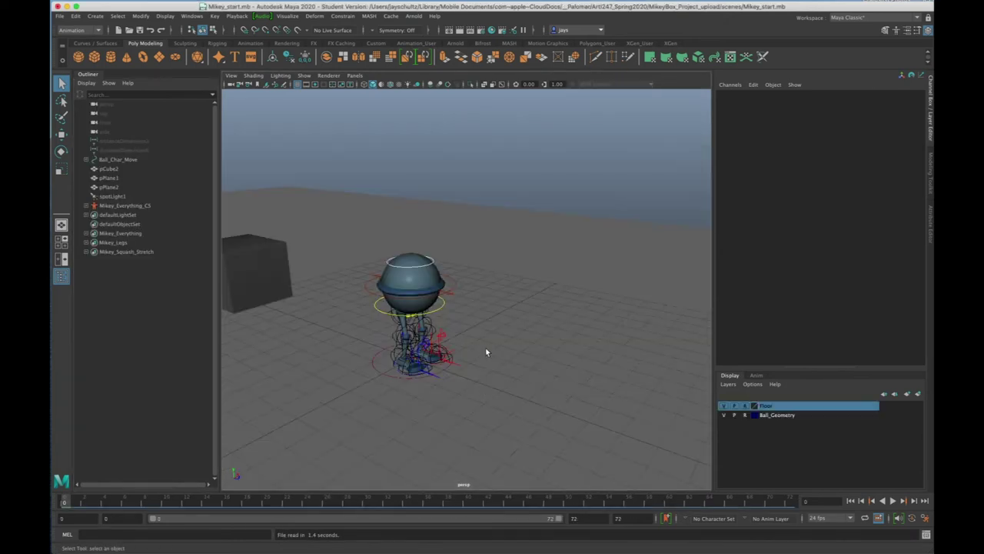
# Step: Turn on textured shading to show the ACME crate, play the animation, then return to frame 0
pyautogui.press('6')
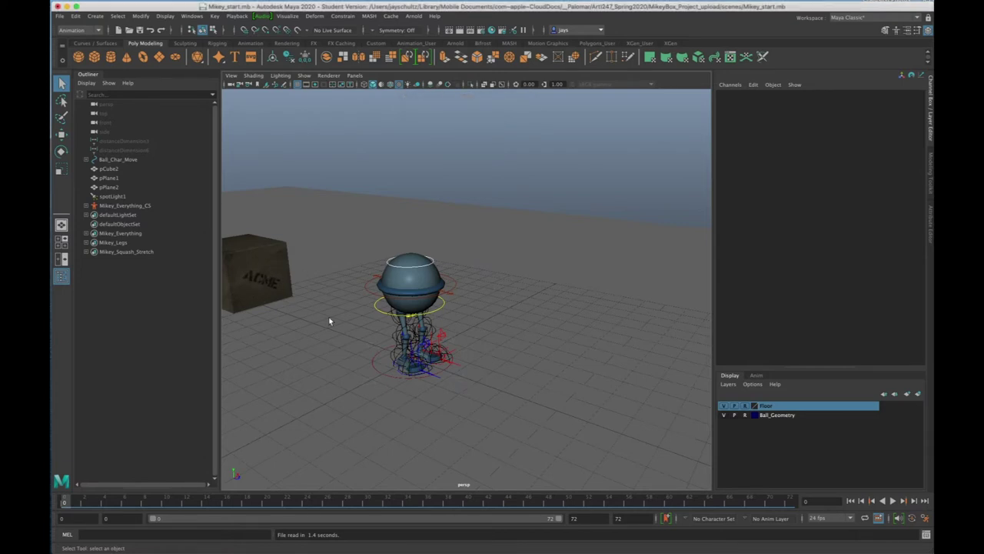
pyautogui.click(892, 500)
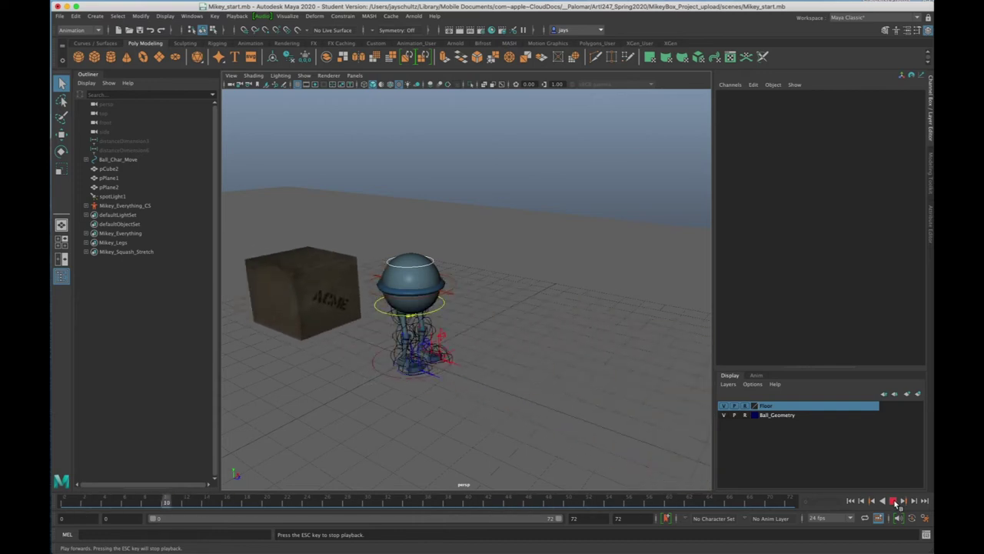
pyautogui.click(893, 500)
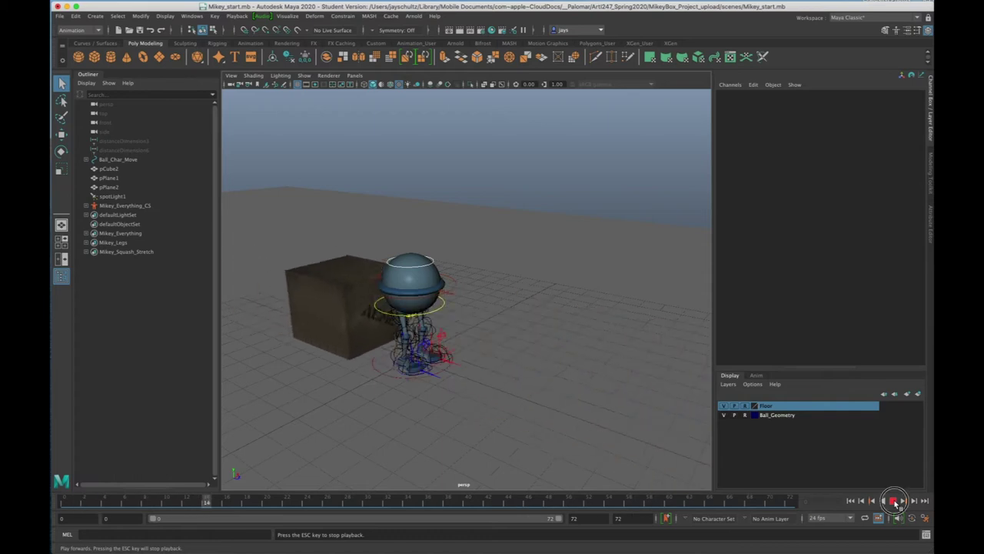
pyautogui.click(852, 500)
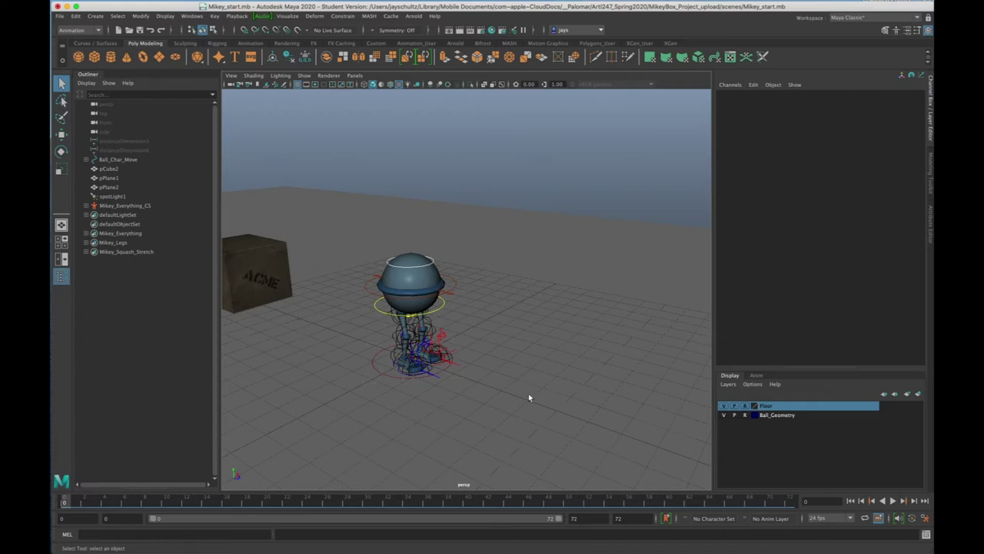
# Step: Set playback speed to 24 fps x 1 in Animation Preferences and save
pyautogui.click(926, 519)
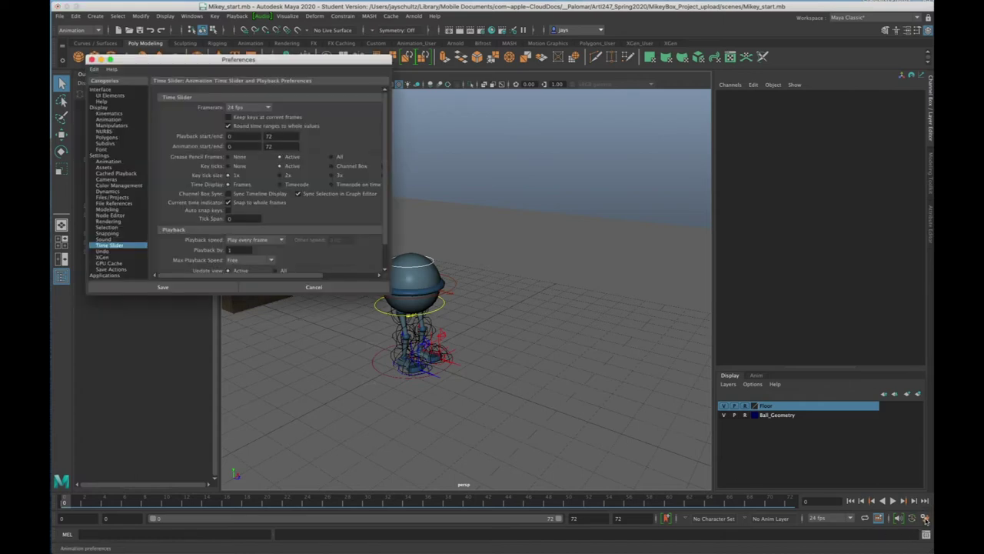
pyautogui.moveTo(273, 61); pyautogui.dragTo(538, 109)
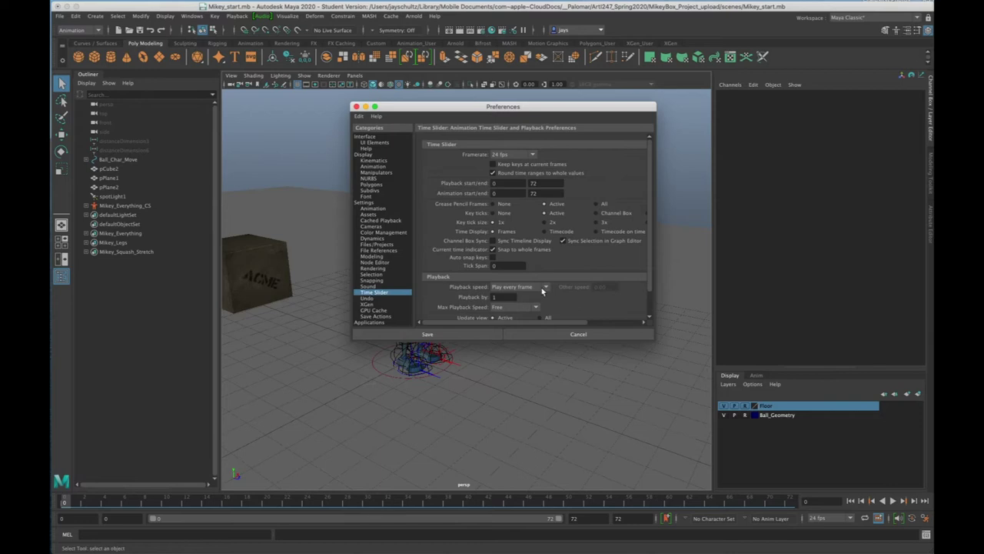
pyautogui.click(501, 291)
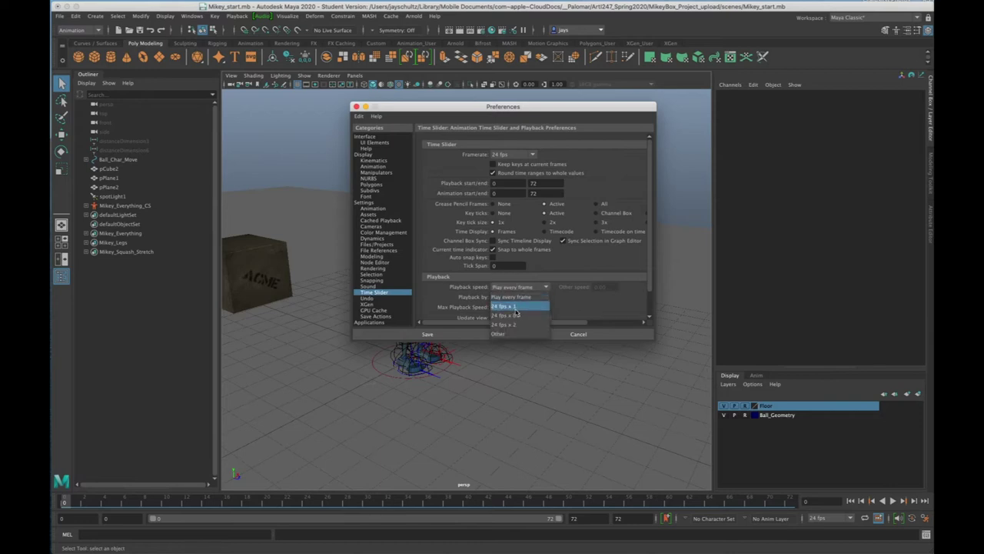
pyautogui.click(516, 307)
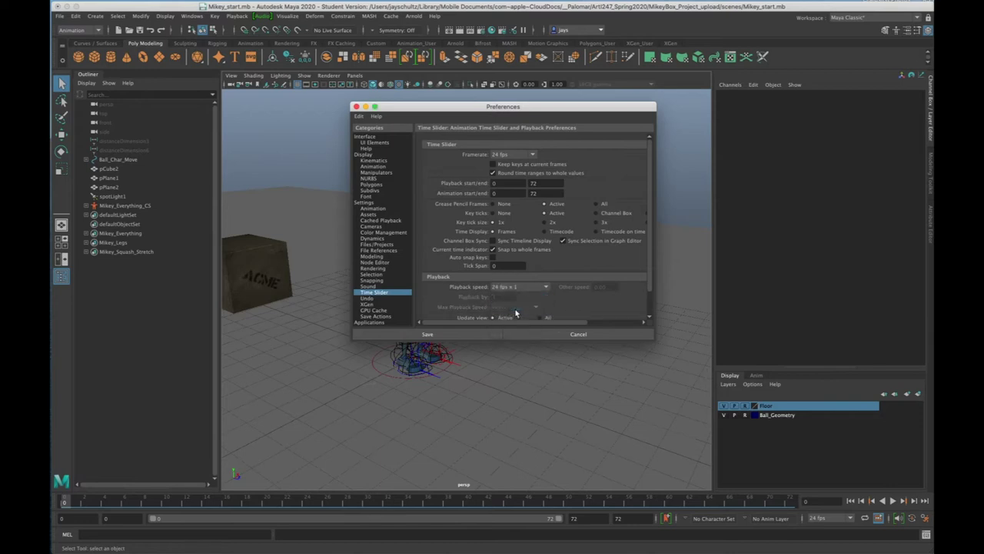
pyautogui.click(425, 335)
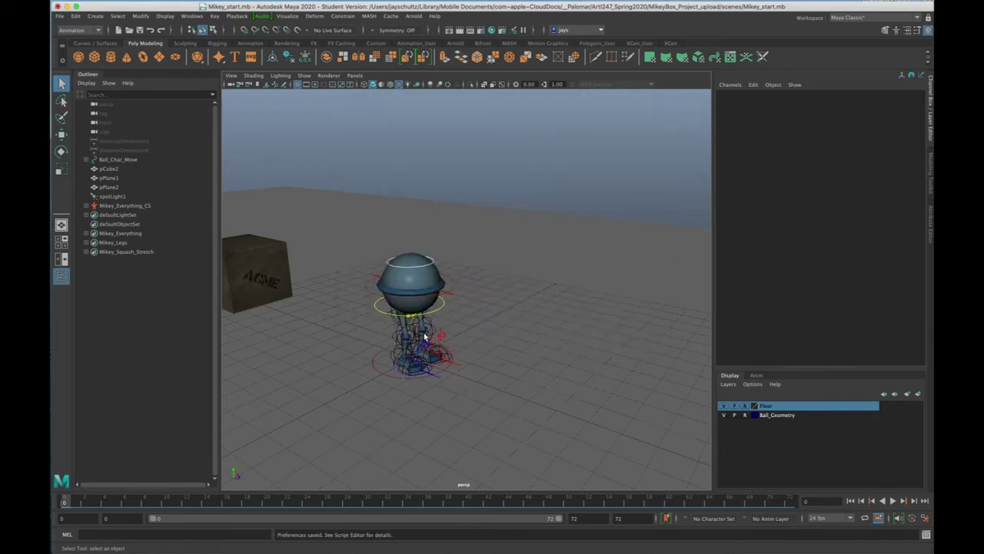
# Step: Play the animation in real time, stop it, and jump back to the first frame
pyautogui.click(892, 501)
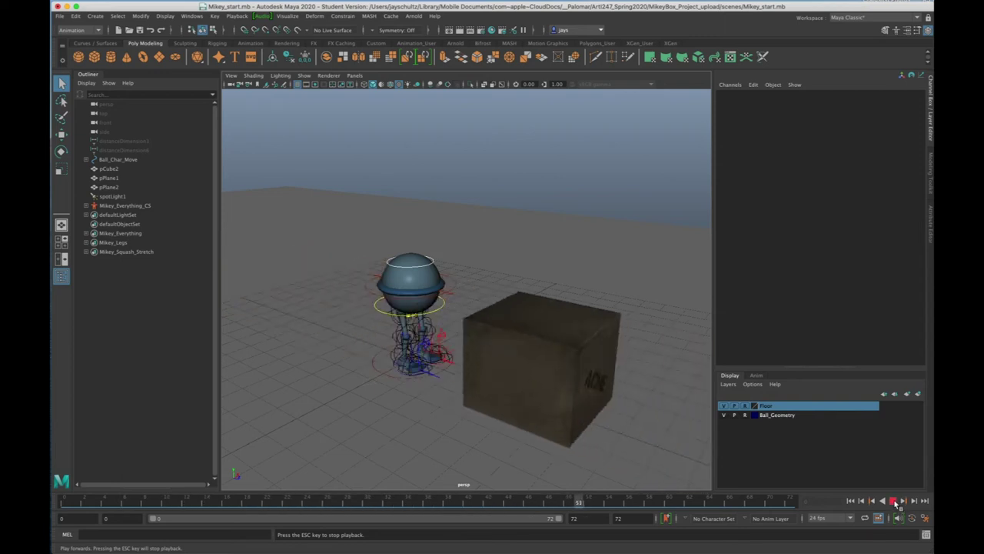
pyautogui.click(893, 501)
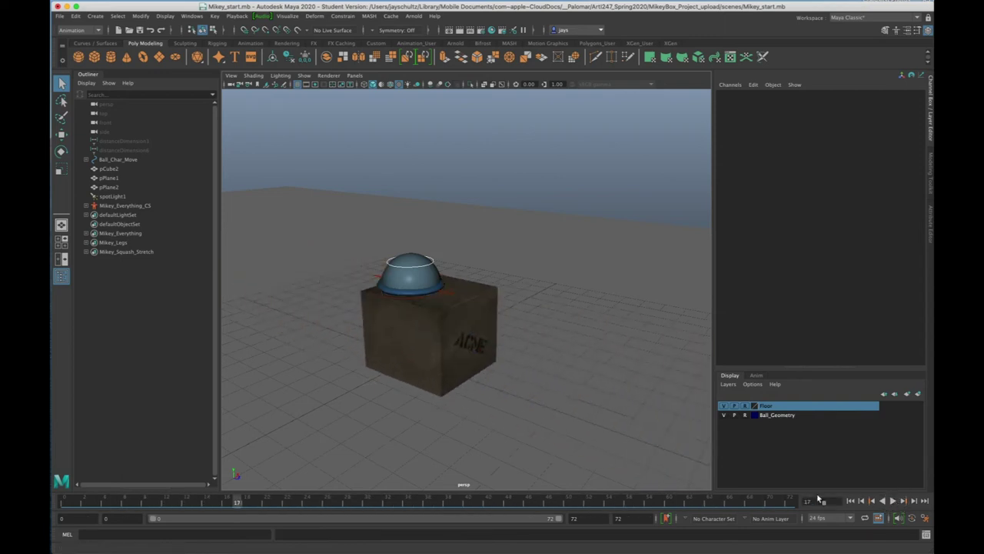
pyautogui.click(850, 500)
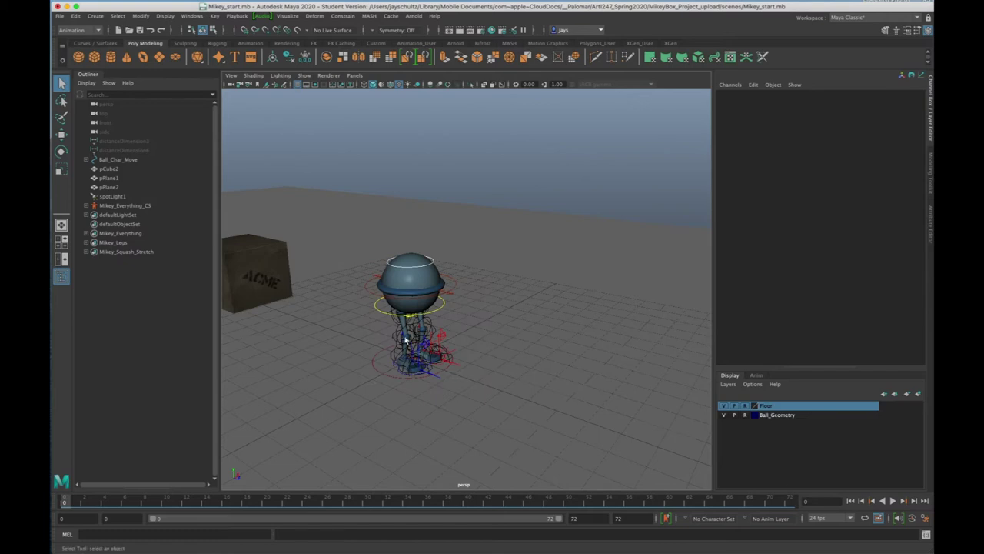
# Step: Zoom in on Mikey and shrink the leg joints' display size with the Joint Size slider
pyautogui.keyDown('alt'); pyautogui.moveTo(405, 338); pyautogui.dragTo(694, 249, button='right'); pyautogui.keyUp('alt')
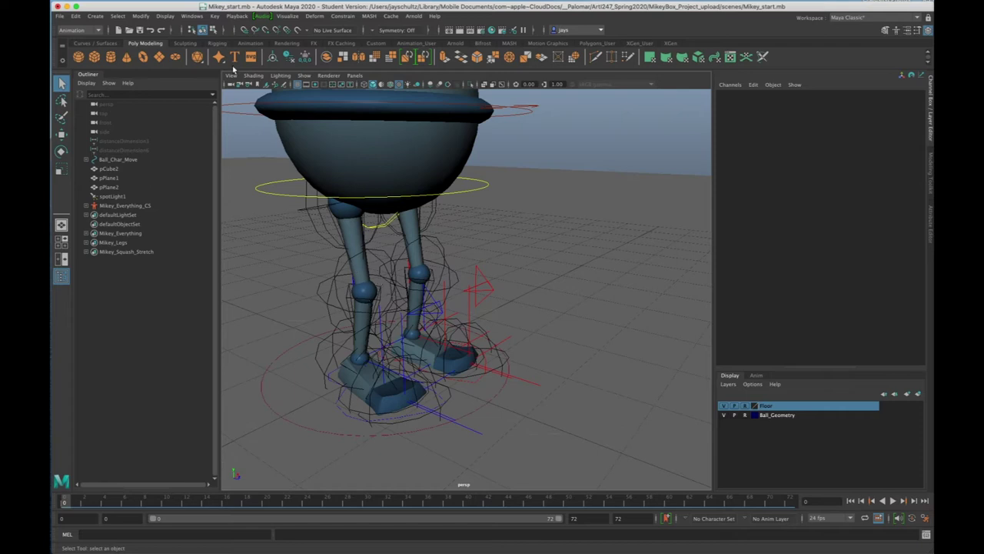
pyautogui.click(165, 16)
pyautogui.moveTo(200, 153)
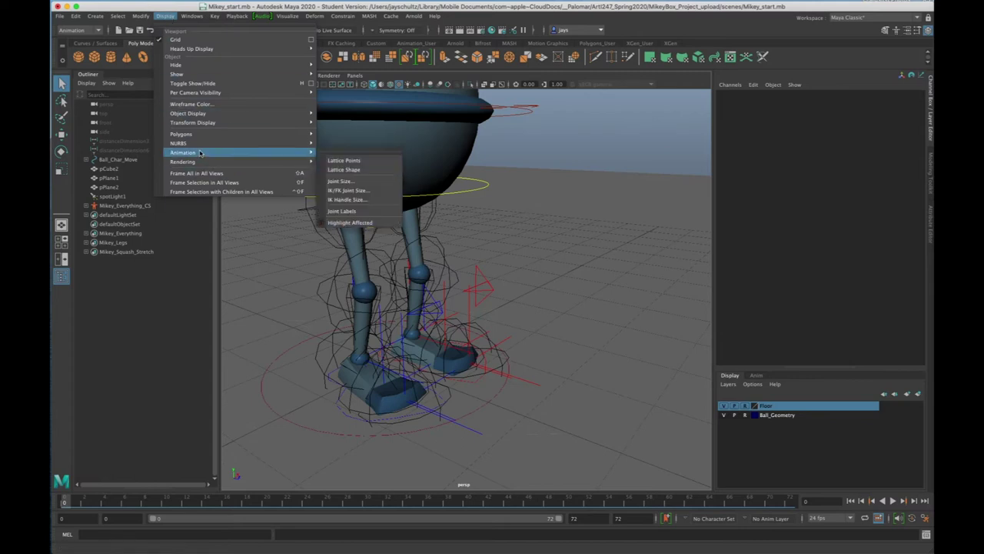
pyautogui.click(347, 182)
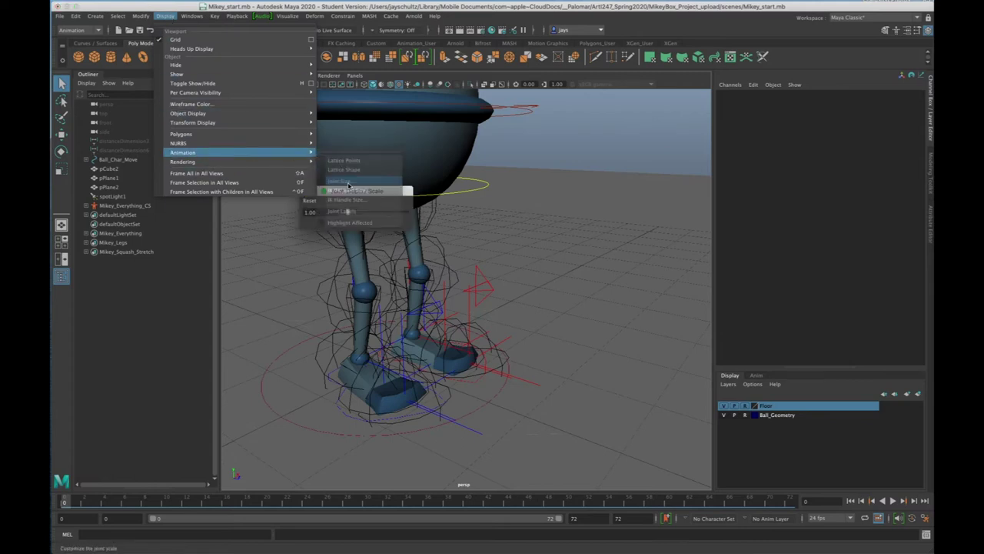
pyautogui.moveTo(348, 213); pyautogui.dragTo(343, 210)
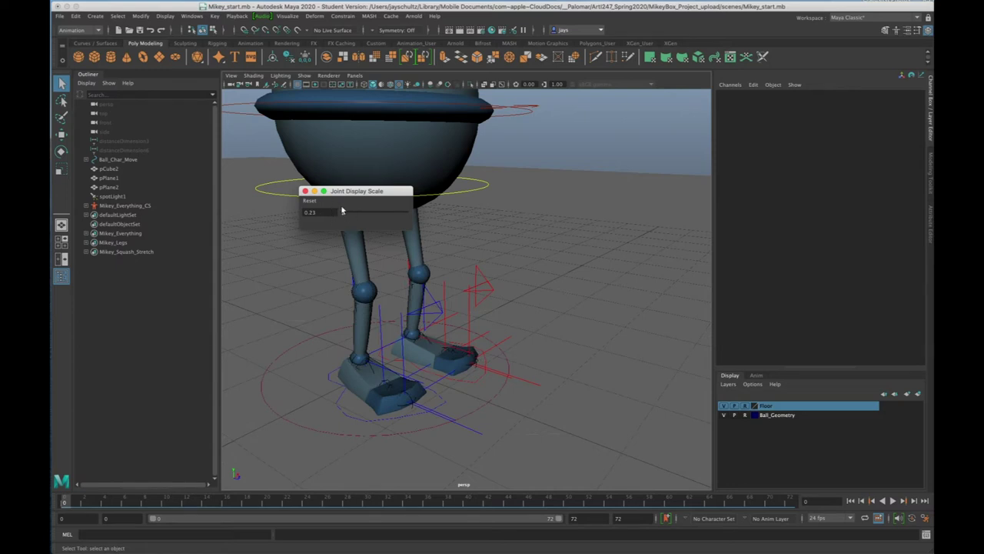
pyautogui.click(305, 190)
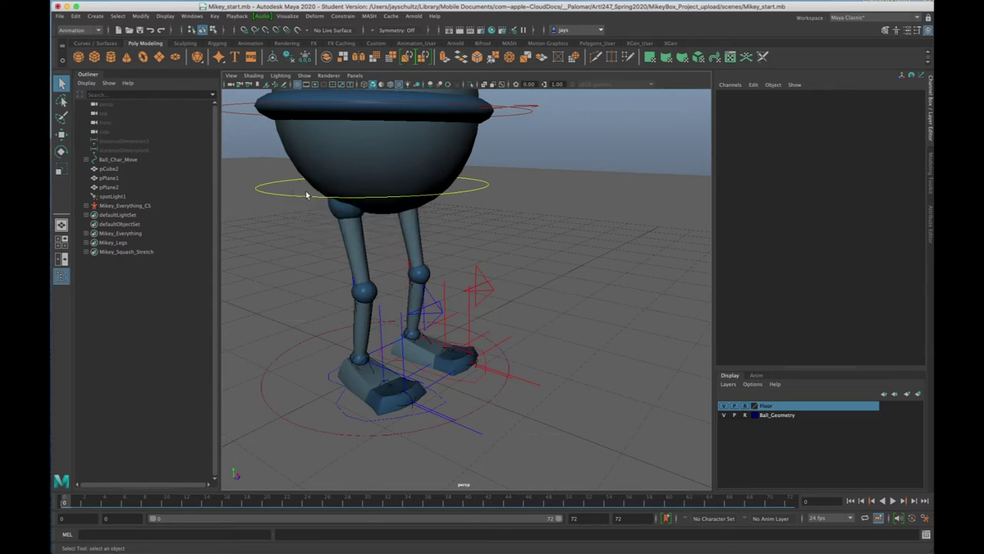
# Step: Select the yellow Main_Ball_Ctrl ring and pull the view back to show the whole character
pyautogui.click(305, 76)
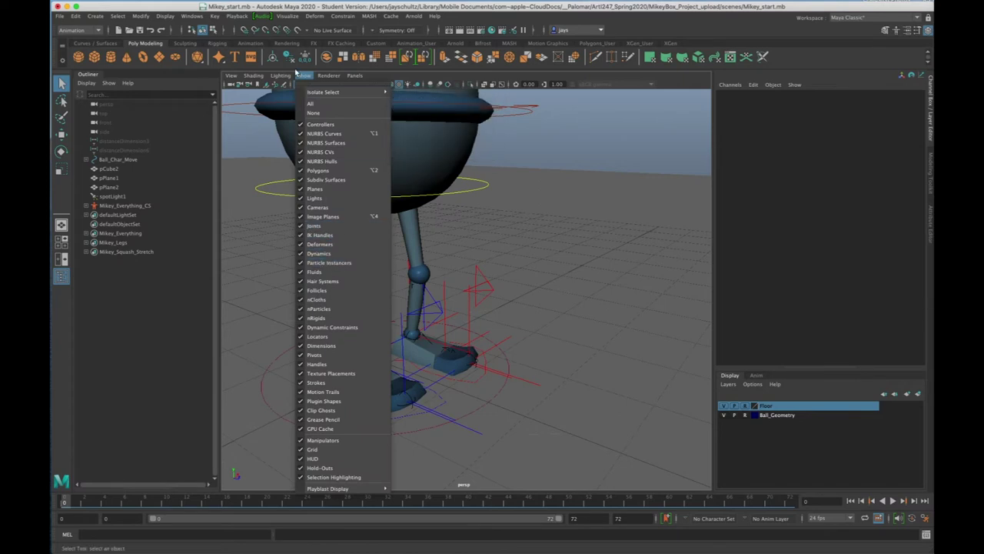
pyautogui.click(303, 77)
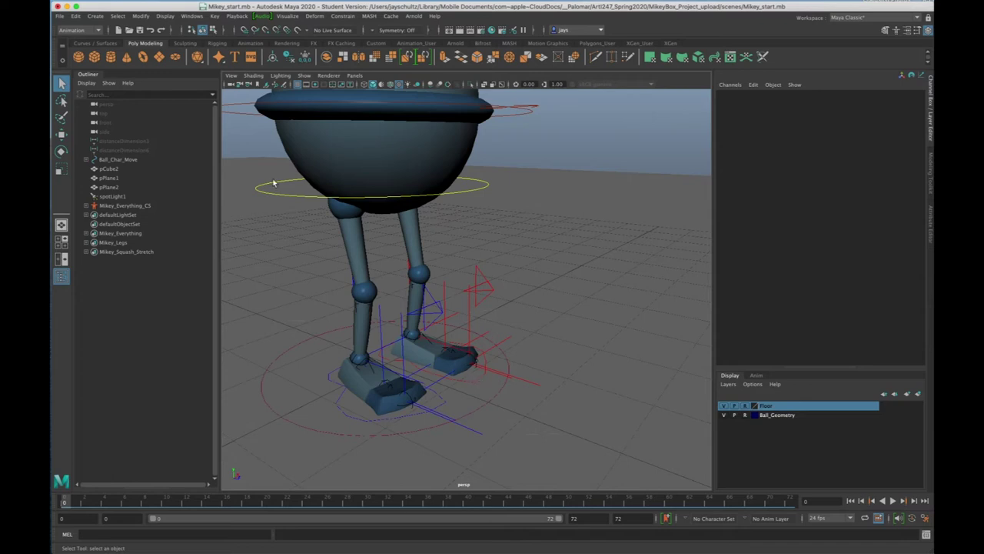
pyautogui.click(299, 194)
pyautogui.keyDown('alt'); pyautogui.moveTo(570, 340); pyautogui.dragTo(377, 233, button='right'); pyautogui.keyUp('alt')
# Step: Test-move the main ball control down to squash the legs, undo, and try the right-foot controls
pyautogui.press('w')
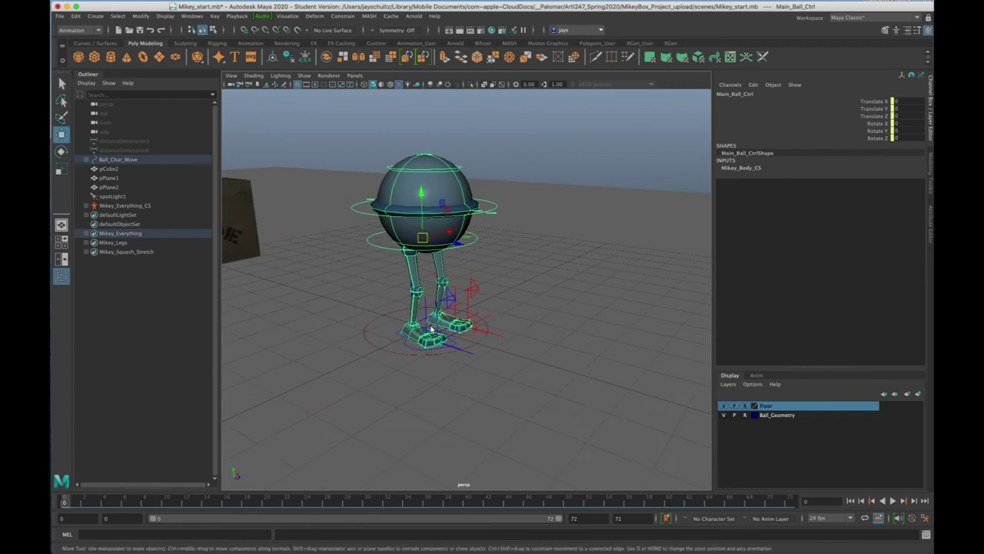
pyautogui.click(380, 253)
pyautogui.click(379, 246)
pyautogui.moveTo(424, 197)
pyautogui.mouseDown()
pyautogui.moveTo(424, 300)
pyautogui.moveTo(424, 207)
pyautogui.mouseUp()
pyautogui.press('z')
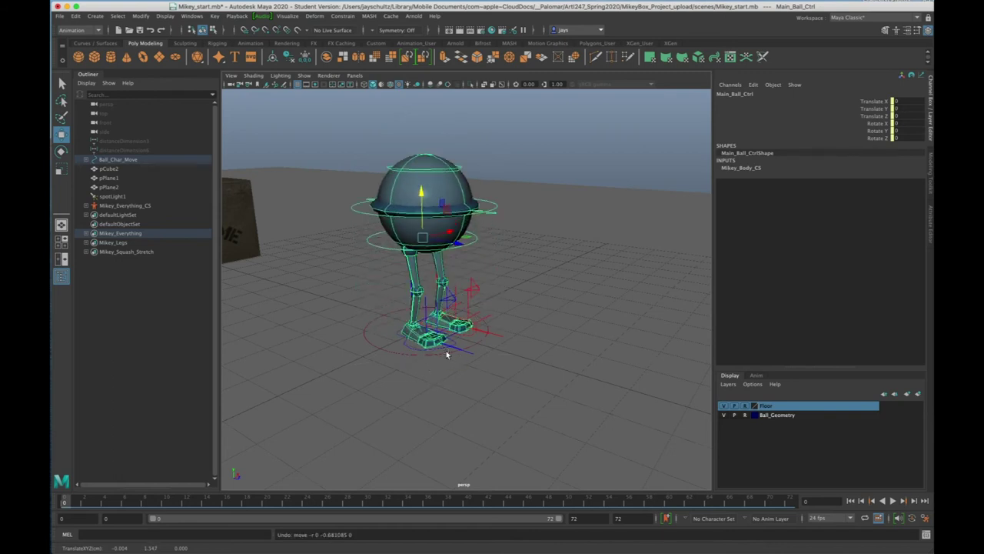
pyautogui.click(432, 371)
pyautogui.click(440, 376)
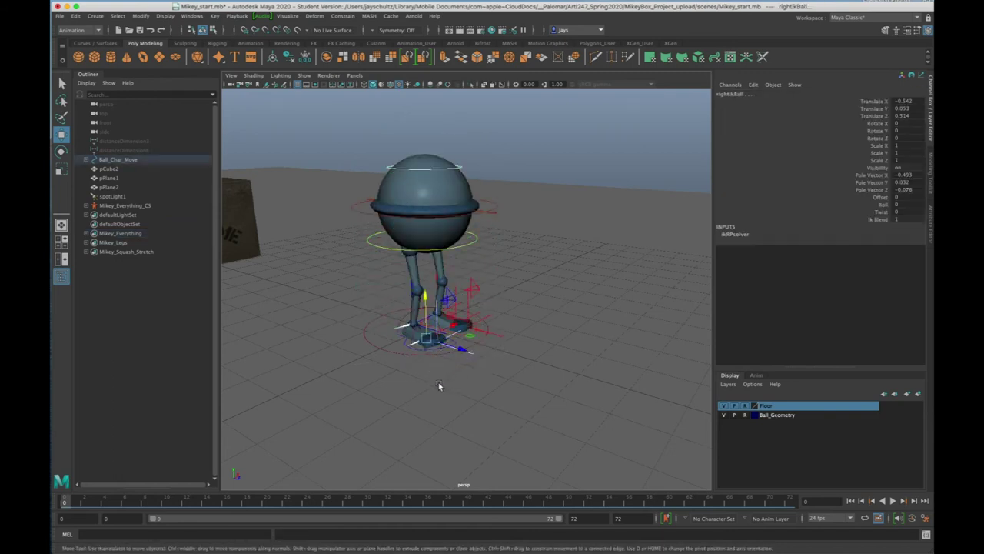
pyautogui.click(428, 365)
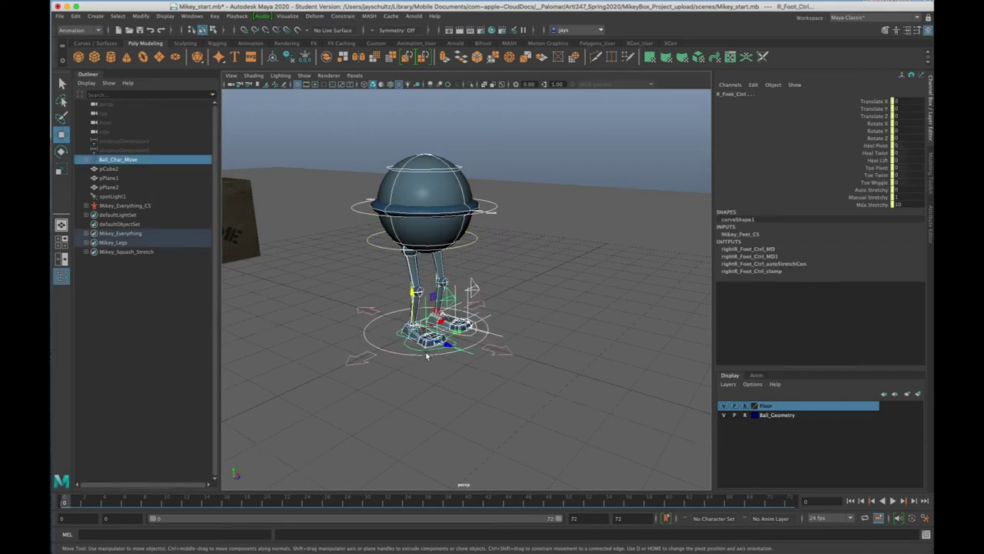
pyautogui.click(411, 352)
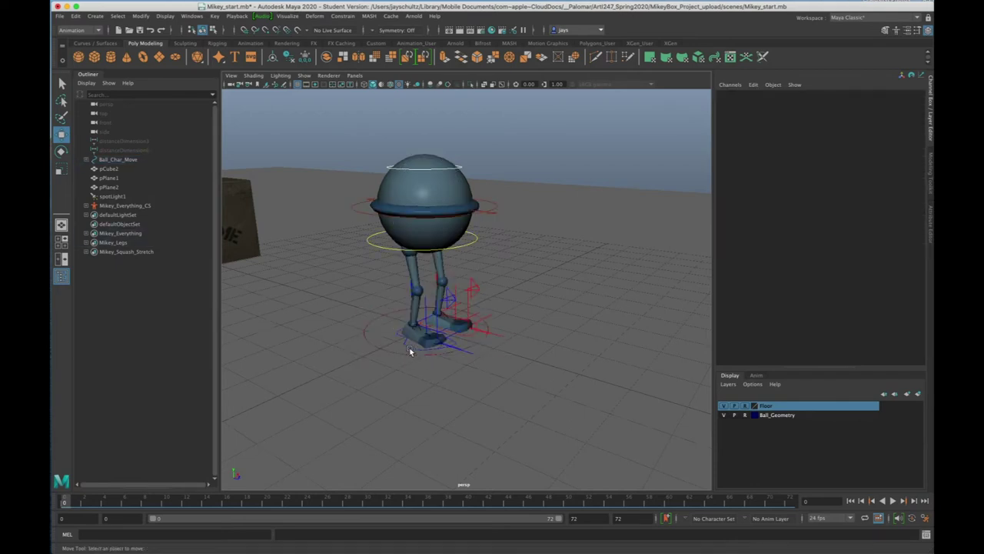
# Step: Expand Ball_Char_Move in the Outliner and test-raise L_Foot_Ctrl and R_Foot_Ctrl, undoing each move
pyautogui.click(87, 160)
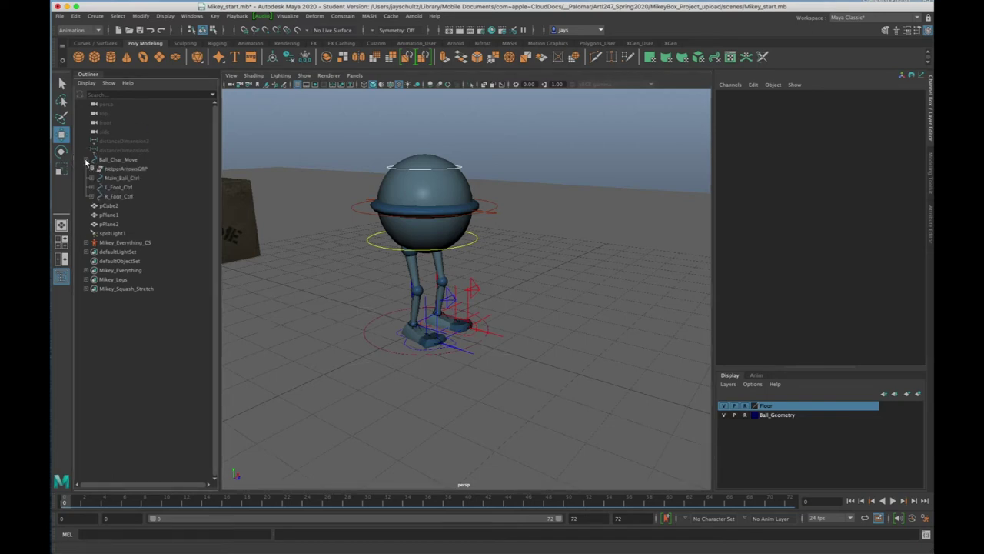
pyautogui.click(122, 178)
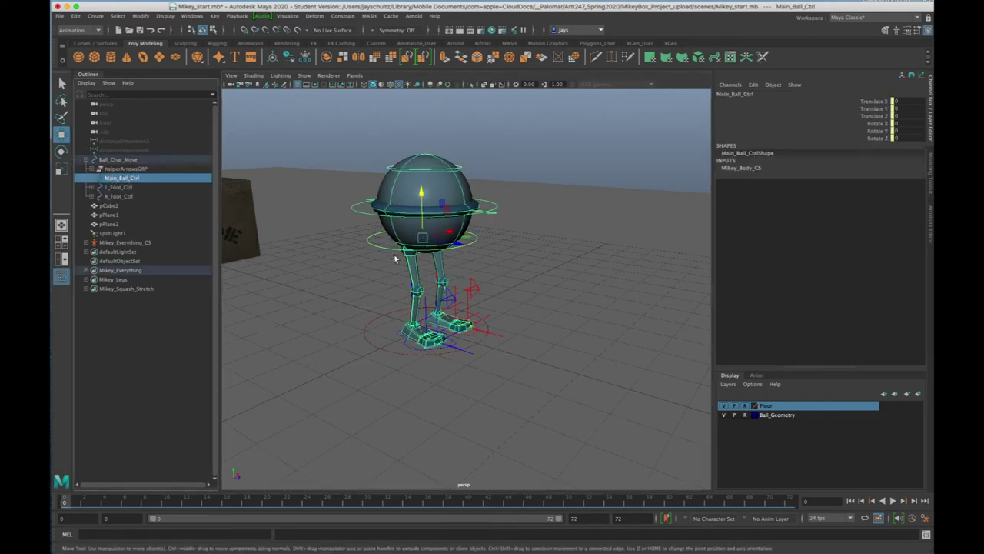
pyautogui.click(119, 187)
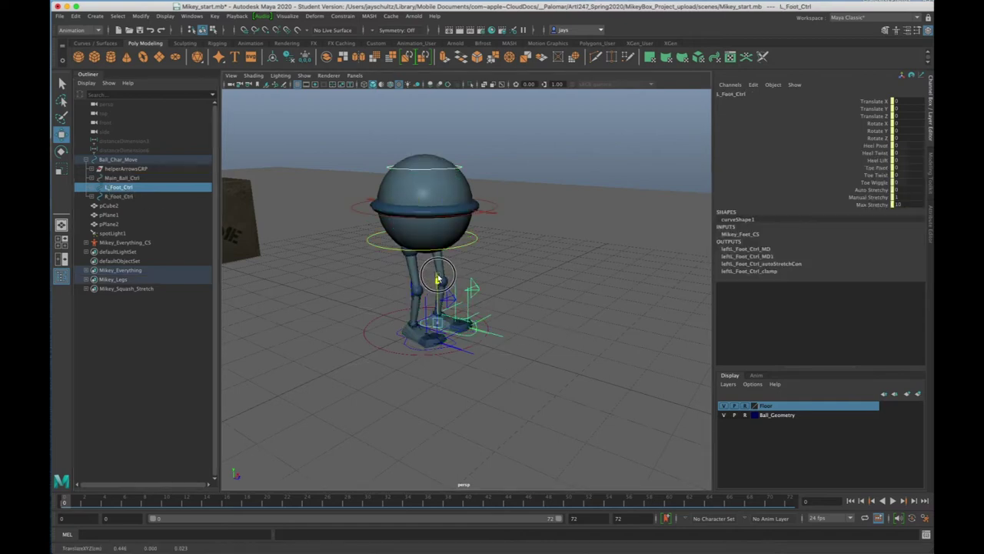
pyautogui.moveTo(438, 278); pyautogui.dragTo(441, 260)
pyautogui.press('z')
pyautogui.press('z')
pyautogui.press('z')
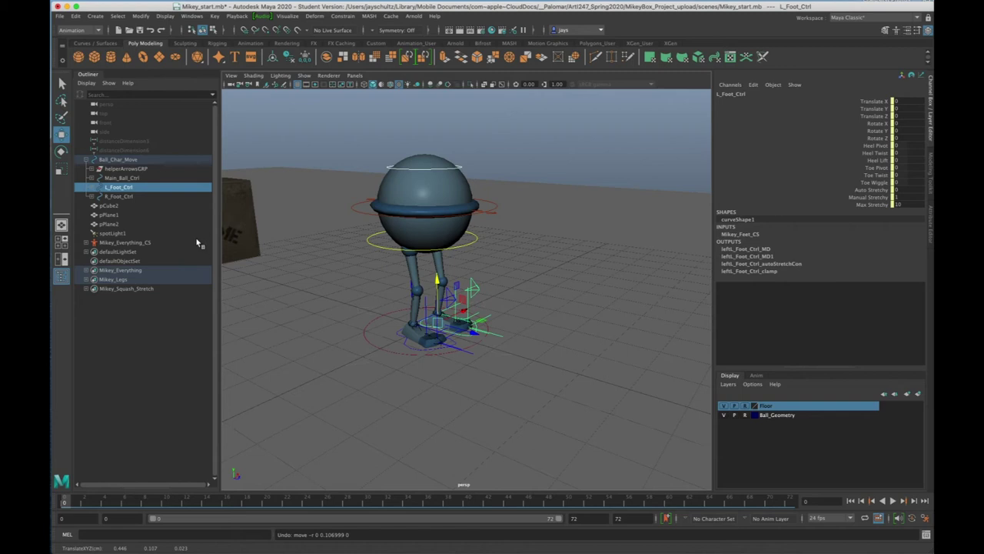
pyautogui.click(119, 196)
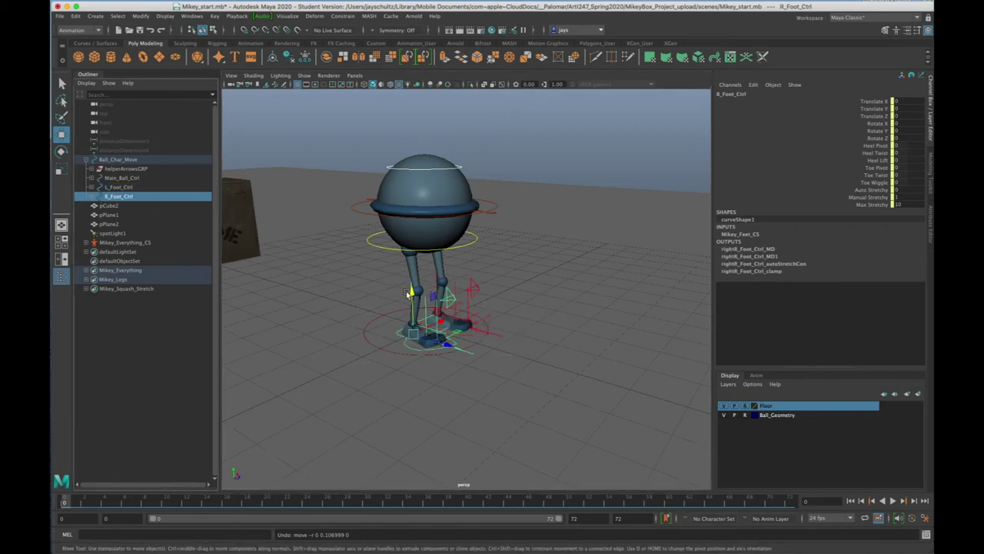
pyautogui.moveTo(407, 296)
pyautogui.mouseDown()
pyautogui.moveTo(410, 303)
pyautogui.moveTo(412, 293)
pyautogui.mouseUp()
pyautogui.press('z')
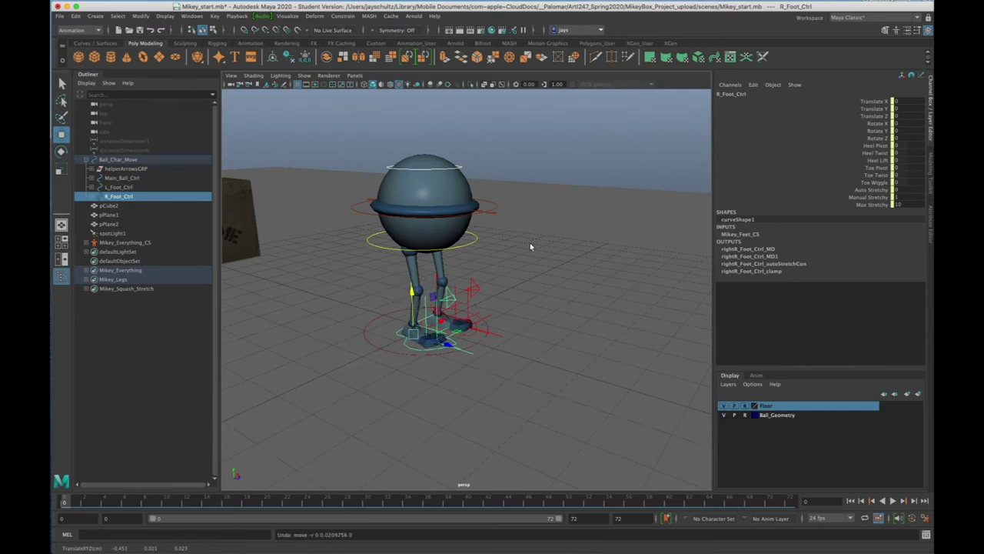
# Step: Tumble around to the crate, test the body squash again, undo it, and select the right foot control
pyautogui.moveTo(419, 389)
pyautogui.keyDown('alt'); pyautogui.mouseDown()
pyautogui.moveTo(418, 367)
pyautogui.moveTo(395, 385)
pyautogui.moveTo(412, 387)
pyautogui.mouseUp(); pyautogui.keyUp('alt')
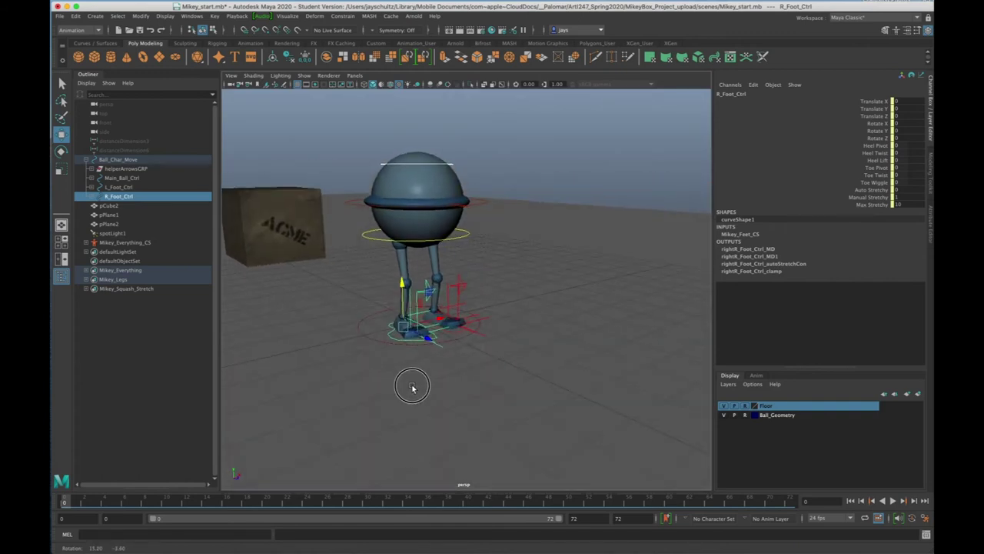
pyautogui.keyDown('alt'); pyautogui.moveTo(625, 398); pyautogui.dragTo(592, 394, button='middle'); pyautogui.keyUp('alt')
pyautogui.keyDown('alt'); pyautogui.moveTo(592, 395); pyautogui.dragTo(571, 387); pyautogui.keyUp('alt')
pyautogui.press('w')
pyautogui.click(418, 255)
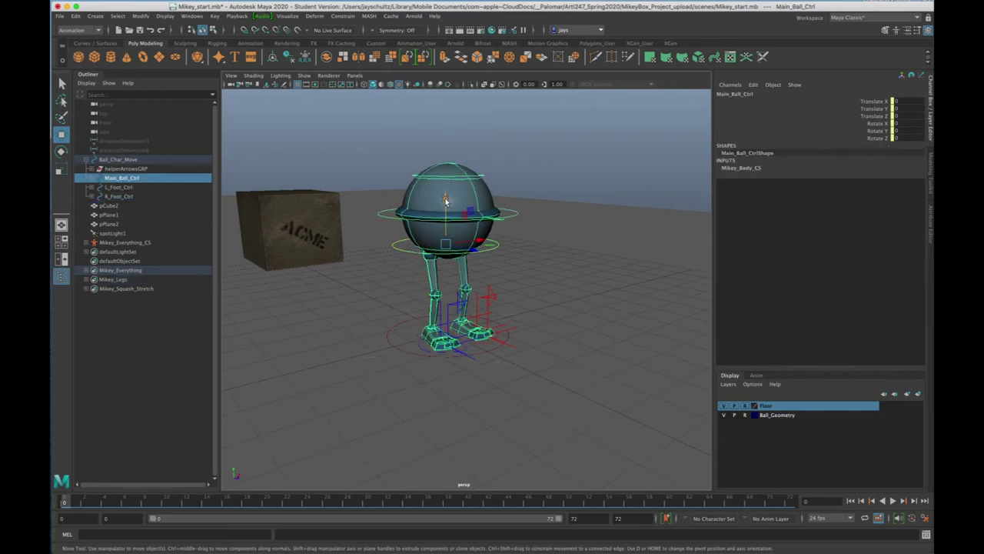
pyautogui.moveTo(446, 198); pyautogui.dragTo(450, 130)
pyautogui.press('z')
pyautogui.press('z')
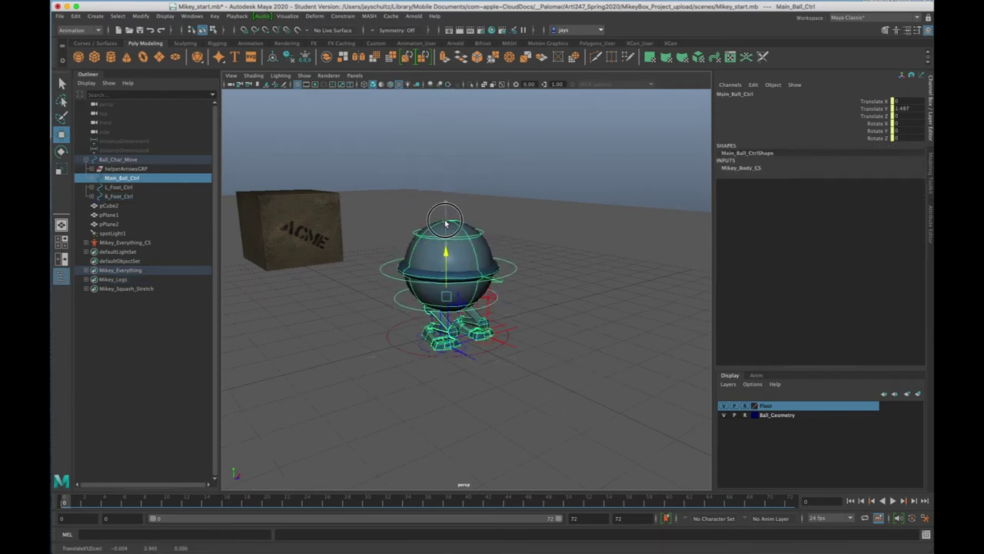
pyautogui.click(428, 346)
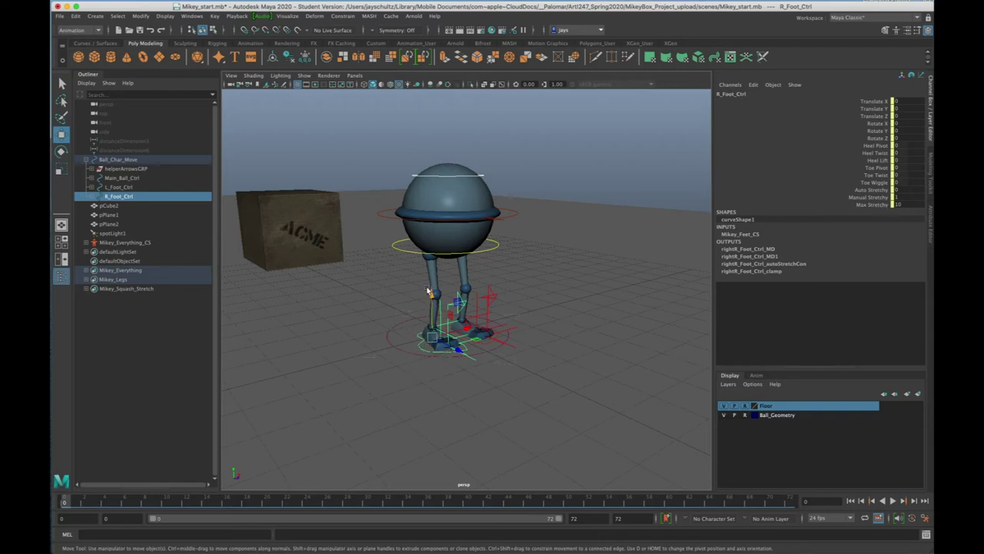
pyautogui.moveTo(429, 292); pyautogui.dragTo(435, 243)
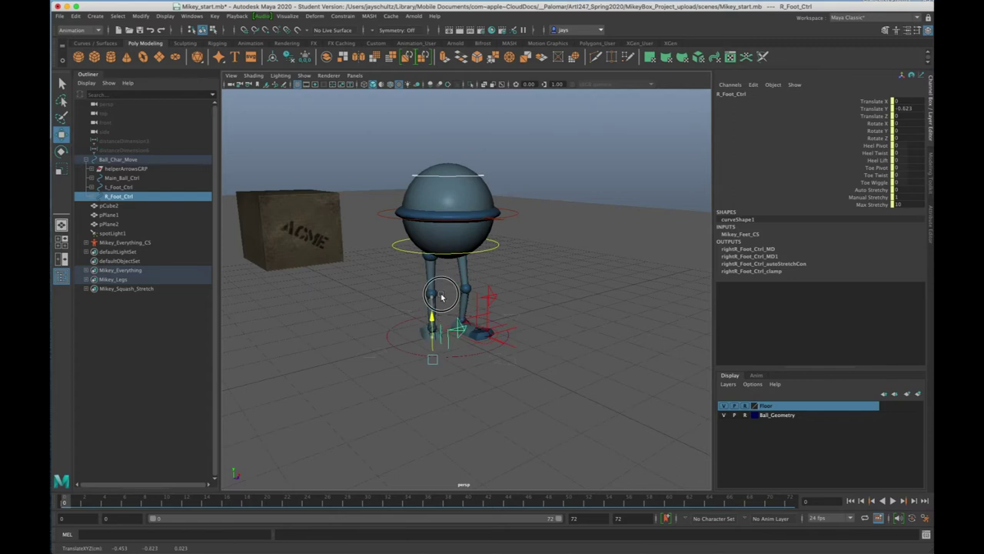
pyautogui.moveTo(441, 297); pyautogui.dragTo(443, 288)
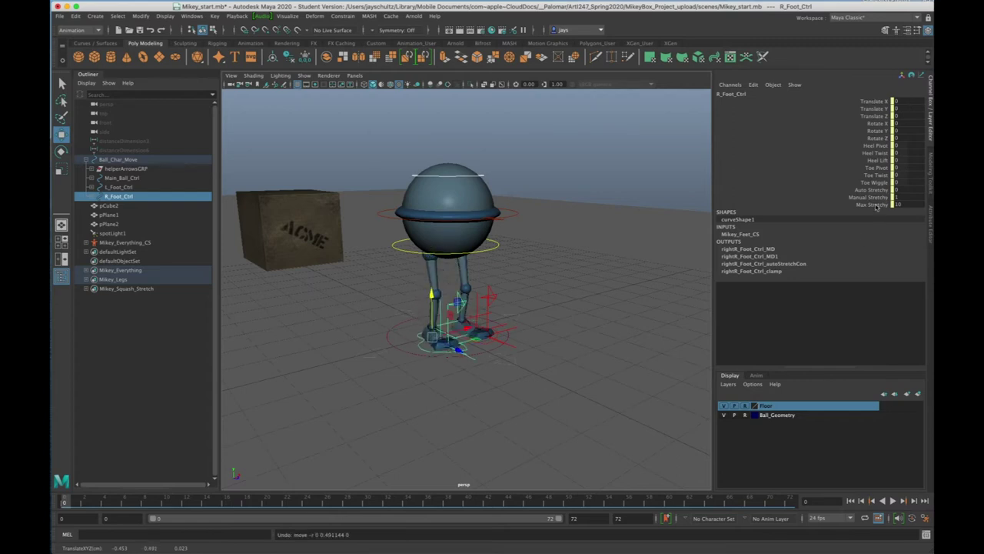
pyautogui.click(883, 176)
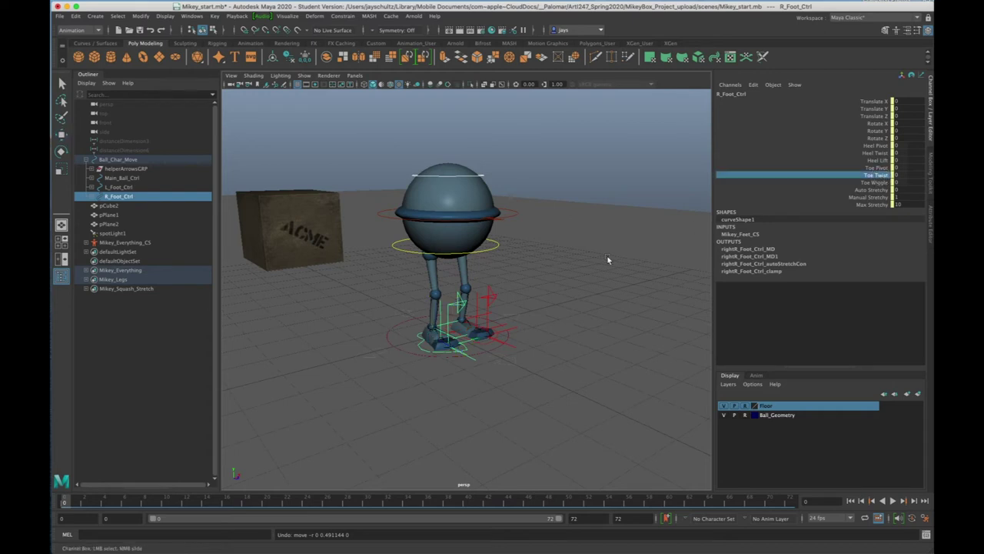
pyautogui.moveTo(602, 279); pyautogui.dragTo(700, 292, button='middle')
pyautogui.hotkey('ctrl', 'z')
pyautogui.click(884, 182)
pyautogui.moveTo(582, 305); pyautogui.dragTo(644, 303, button='middle')
pyautogui.hotkey('ctrl', 'z')
pyautogui.click(877, 168)
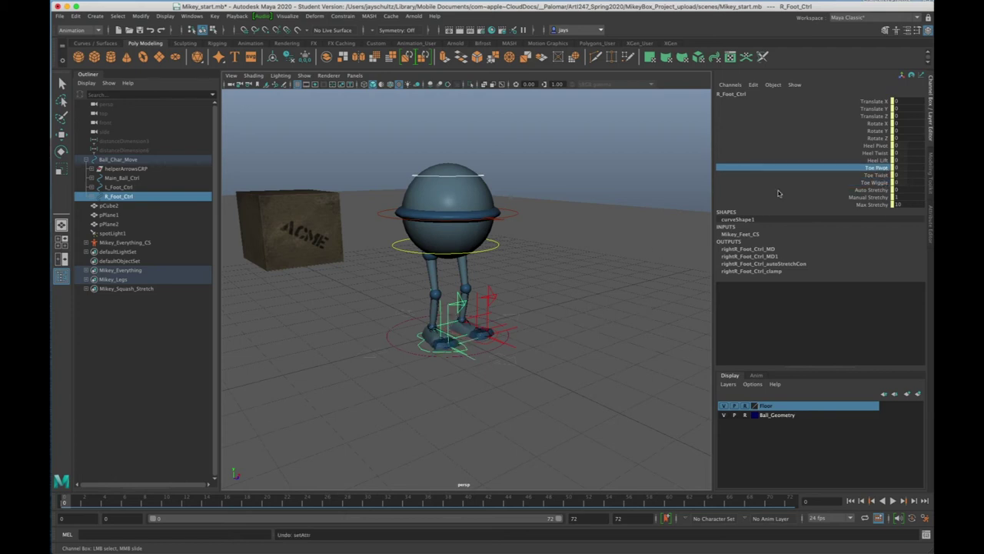
pyautogui.moveTo(647, 264)
pyautogui.mouseDown(button='middle')
pyautogui.moveTo(638, 266)
pyautogui.moveTo(648, 277)
pyautogui.moveTo(652, 264)
pyautogui.mouseUp(button='middle')
pyautogui.click(885, 160)
pyautogui.hotkey('ctrl', 'z')
pyautogui.hotkey('ctrl', 'z')
pyautogui.hotkey('ctrl', 'z')
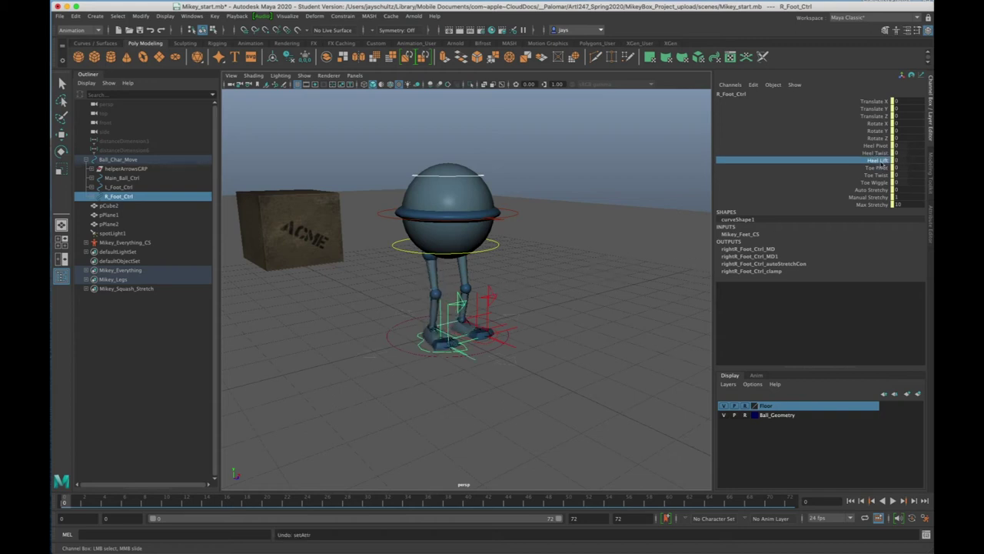
pyautogui.click(875, 153)
pyautogui.moveTo(458, 346); pyautogui.dragTo(573, 377, button='middle')
pyautogui.hotkey('ctrl', 'z')
pyautogui.click(877, 145)
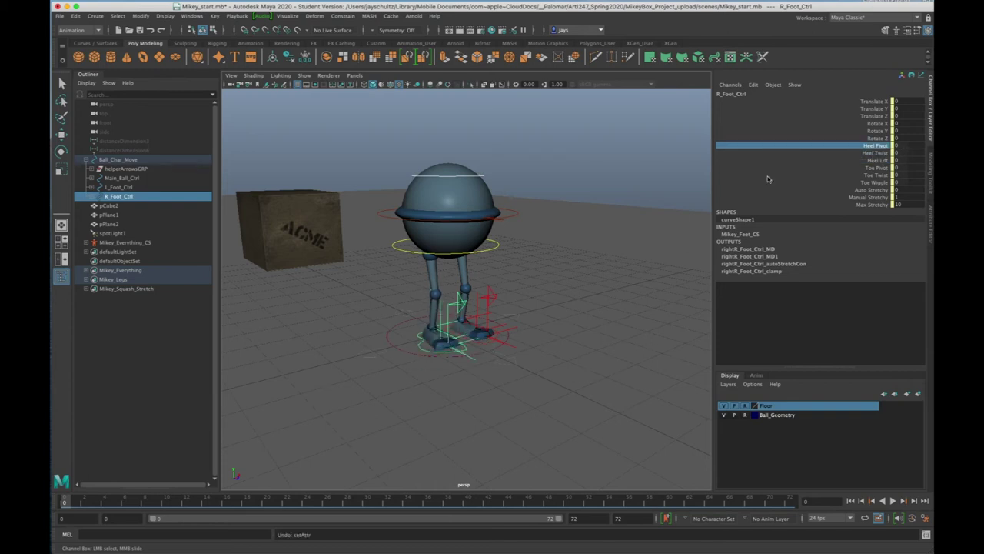
pyautogui.moveTo(615, 293); pyautogui.dragTo(569, 232, button='middle')
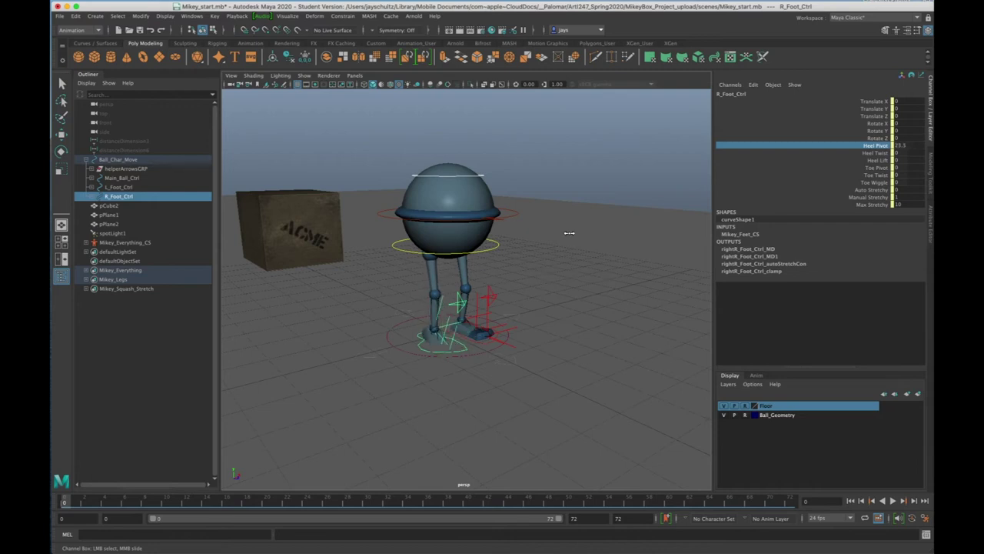
pyautogui.press('z')
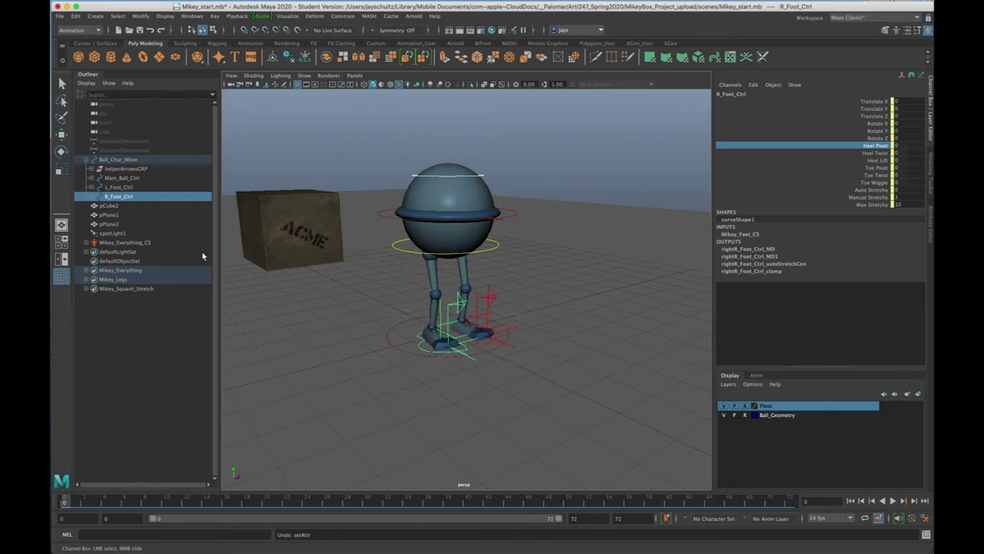
pyautogui.click(117, 160)
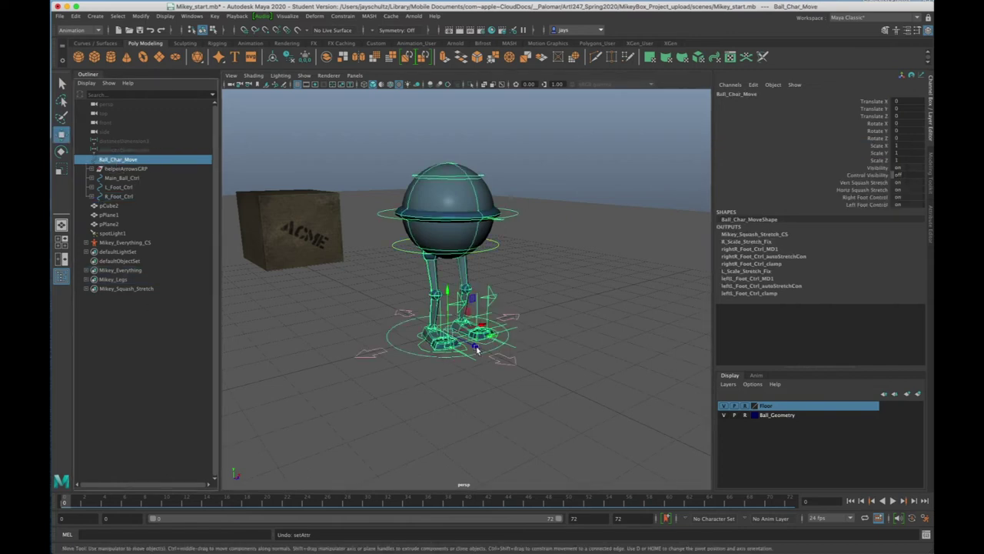
pyautogui.moveTo(476, 348); pyautogui.dragTo(428, 351)
pyautogui.press('z')
pyautogui.press('z')
pyautogui.press('z')
pyautogui.click(129, 178)
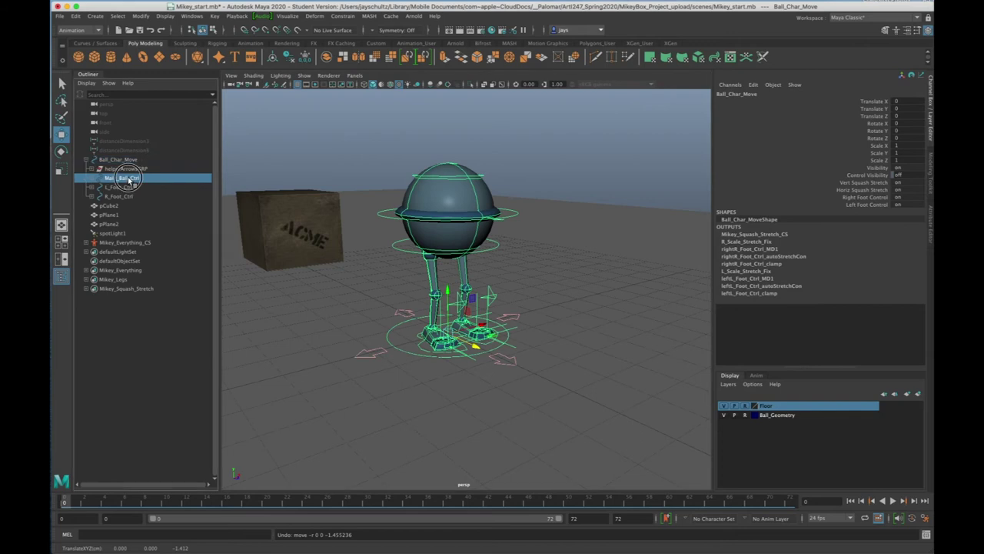
pyautogui.moveTo(447, 198); pyautogui.dragTo(478, 143)
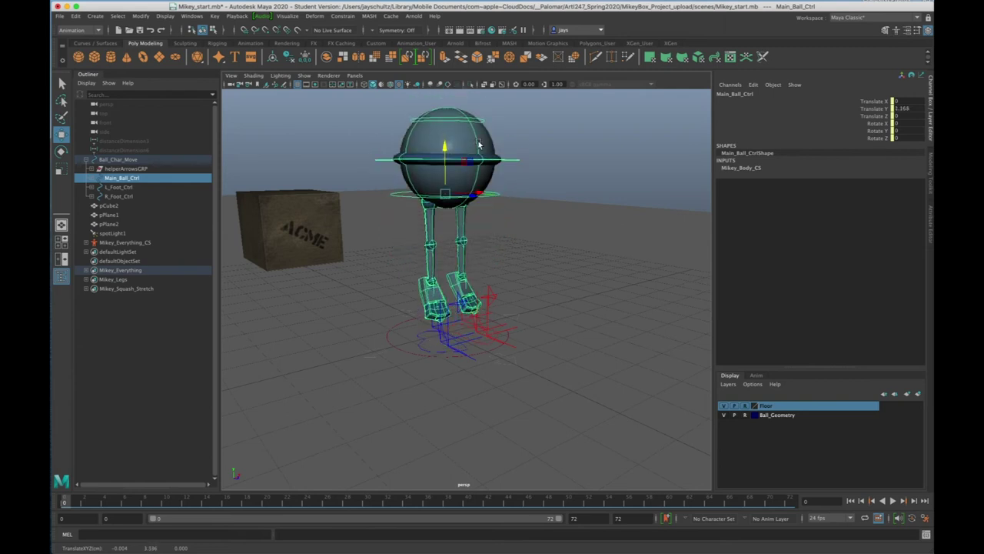
pyautogui.click(437, 347)
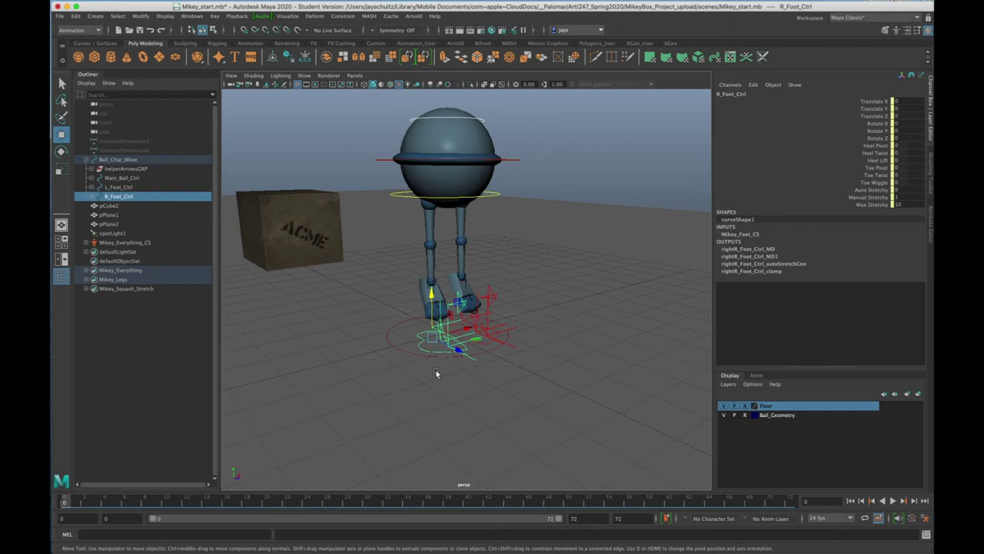
pyautogui.moveTo(432, 304); pyautogui.dragTo(435, 235)
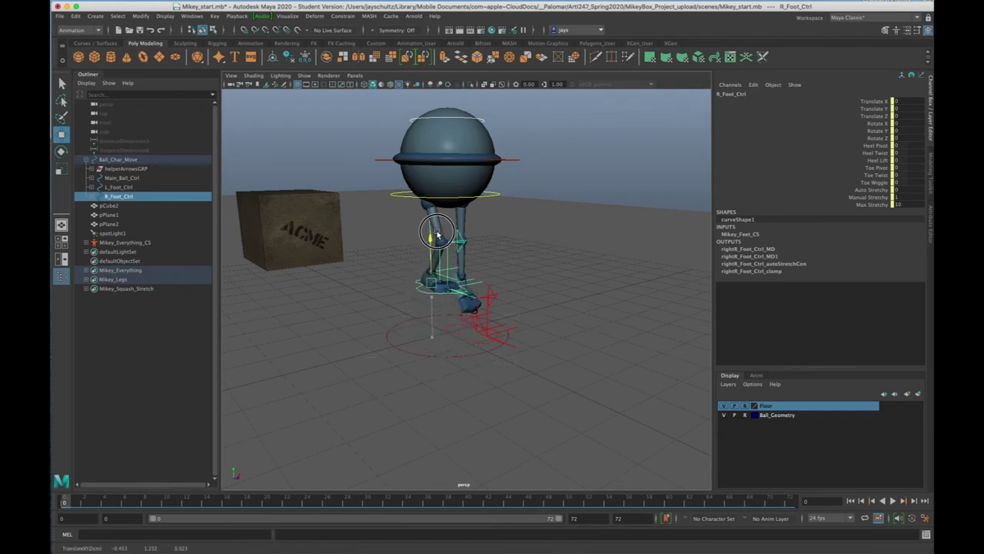
pyautogui.moveTo(442, 198); pyautogui.dragTo(444, 240)
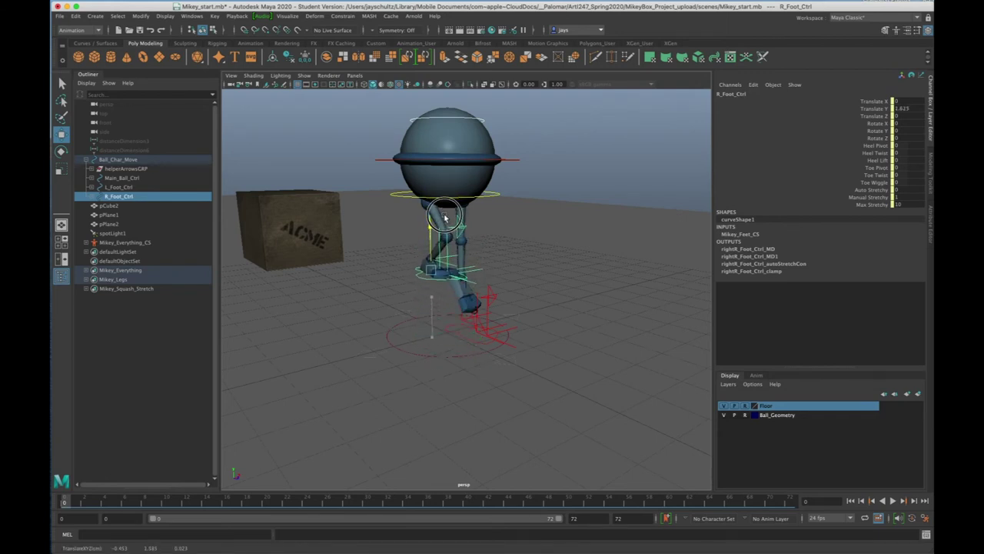
pyautogui.click(479, 342)
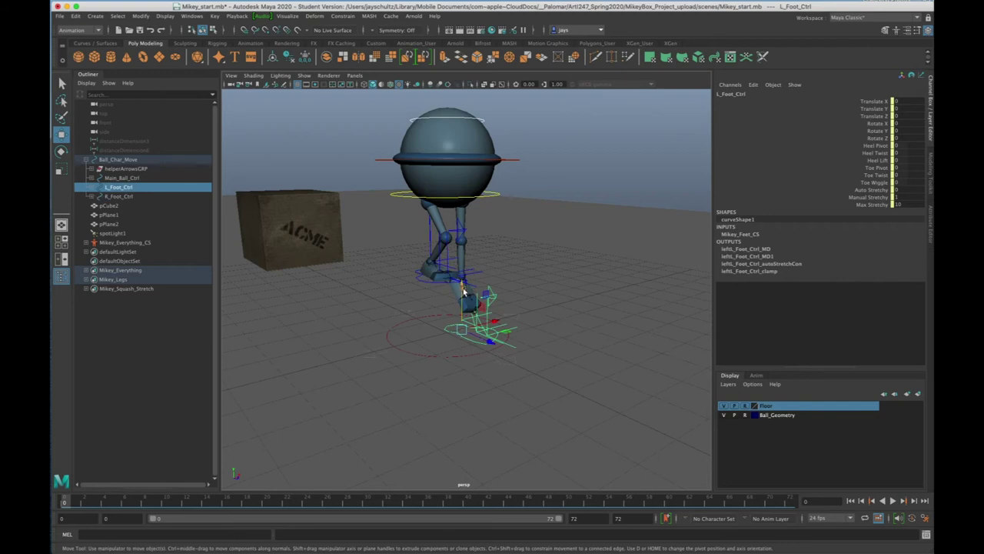
pyautogui.moveTo(464, 291); pyautogui.dragTo(460, 190)
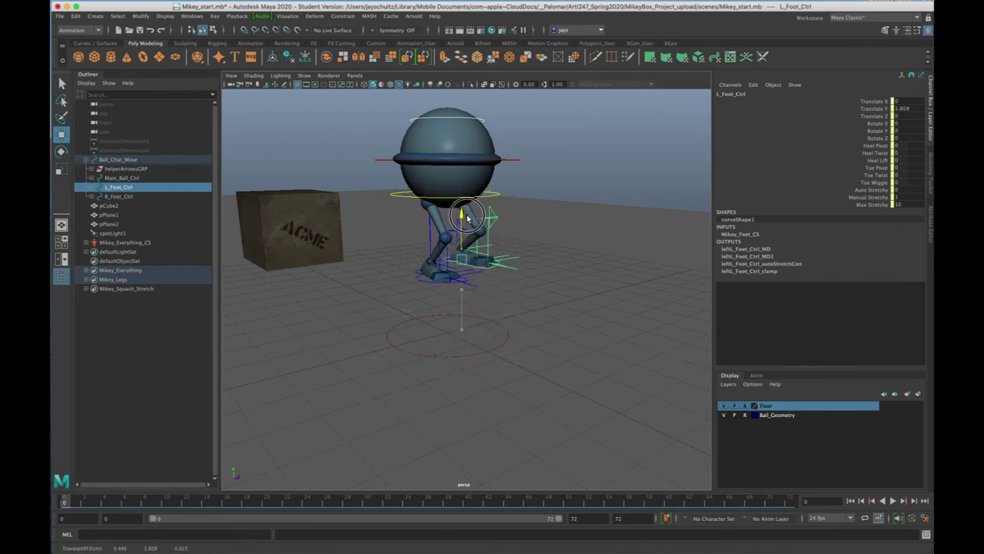
pyautogui.click(405, 196)
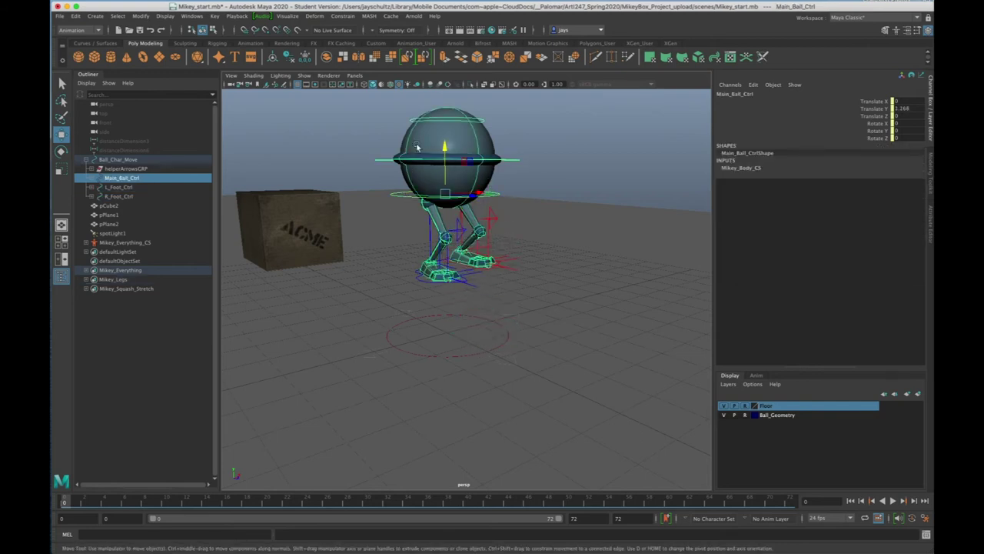
pyautogui.moveTo(449, 143); pyautogui.dragTo(452, 165)
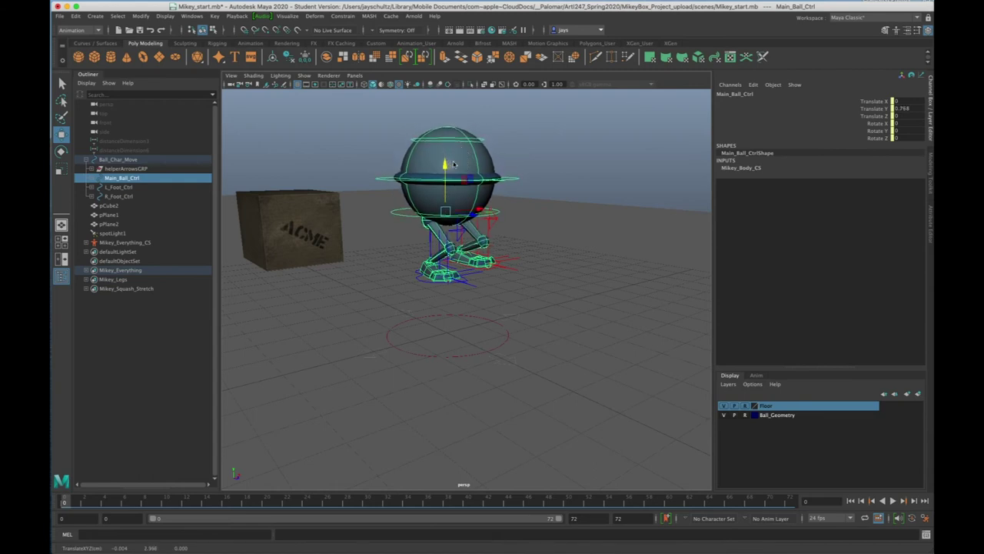
pyautogui.press('e')
pyautogui.moveTo(446, 224); pyautogui.dragTo(475, 227)
pyautogui.press('z')
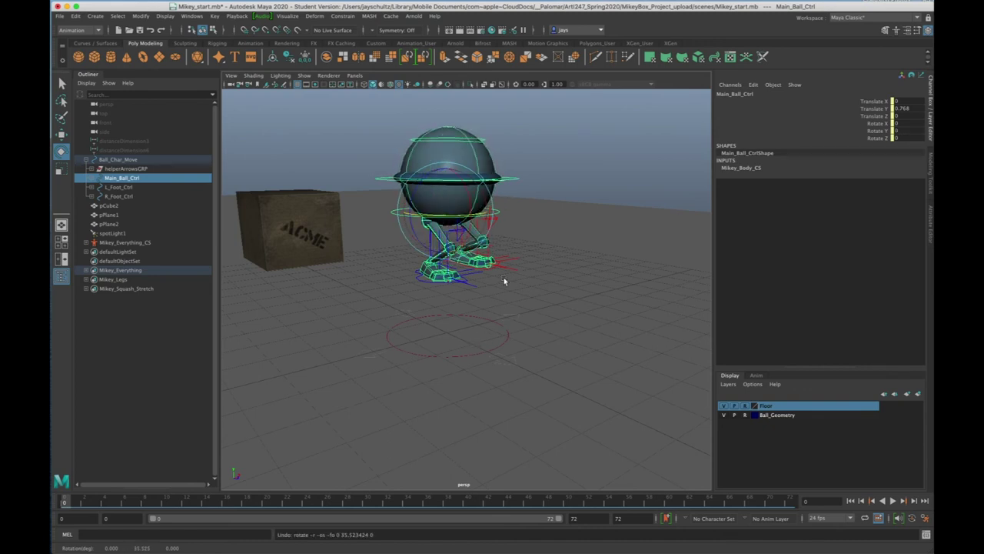
pyautogui.keyDown('alt'); pyautogui.moveTo(501, 279); pyautogui.dragTo(521, 261); pyautogui.keyUp('alt')
pyautogui.click(526, 227)
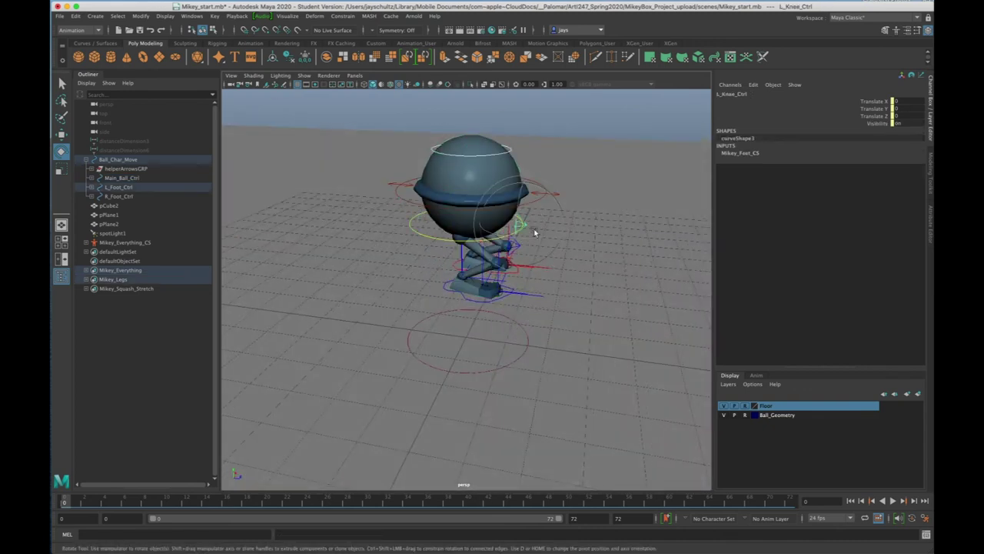
pyautogui.keyDown('alt'); pyautogui.moveTo(525, 227); pyautogui.dragTo(419, 350); pyautogui.keyUp('alt')
pyautogui.press('w')
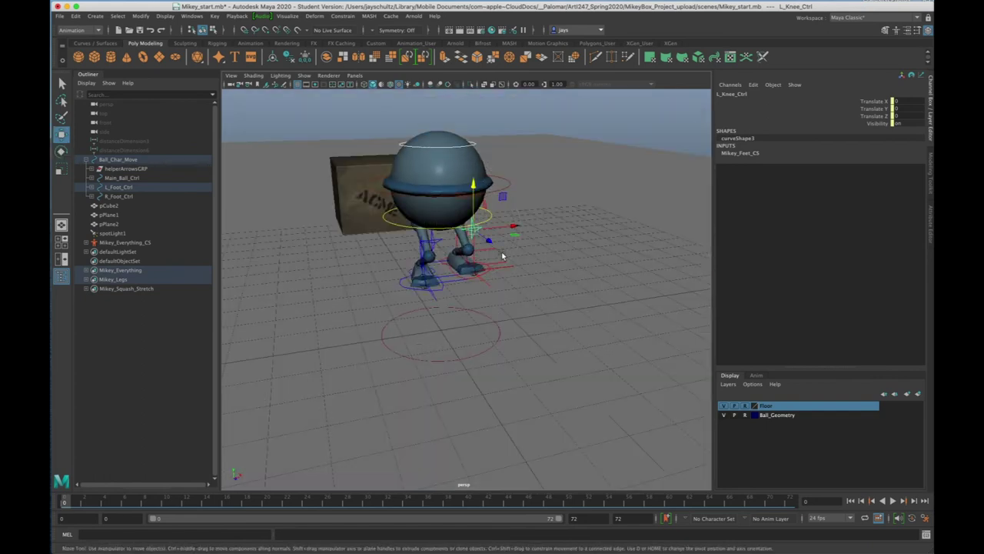
pyautogui.moveTo(516, 226); pyautogui.dragTo(521, 256)
pyautogui.hotkey('ctrl', 'z')
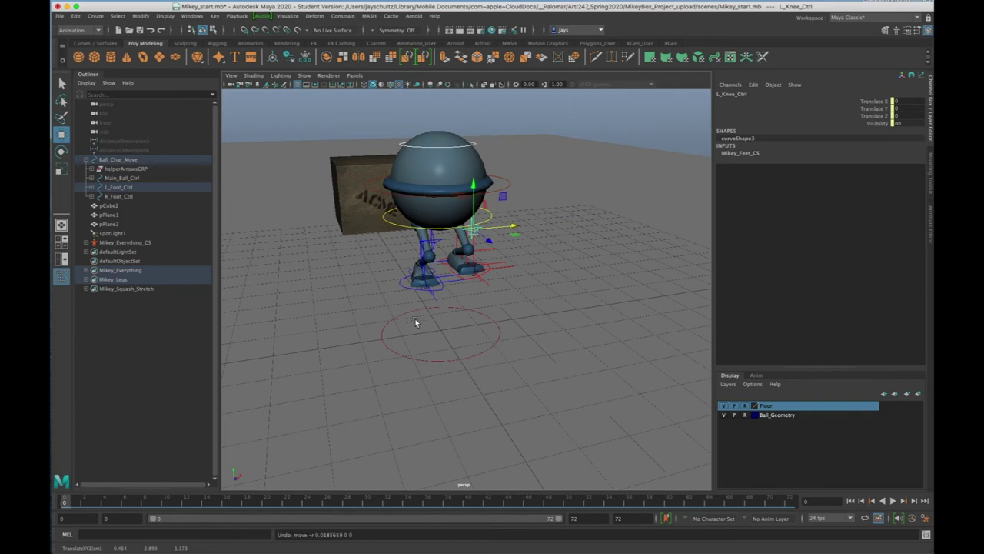
pyautogui.keyDown('alt'); pyautogui.moveTo(417, 323); pyautogui.dragTo(468, 314); pyautogui.keyUp('alt')
pyautogui.hotkey('ctrl', 'z')
pyautogui.hotkey('ctrl', 'z')
pyautogui.hotkey('ctrl', 'z')
pyautogui.hotkey('ctrl', 'z')
pyautogui.hotkey('ctrl', 'z')
pyautogui.hotkey('ctrl', 'z')
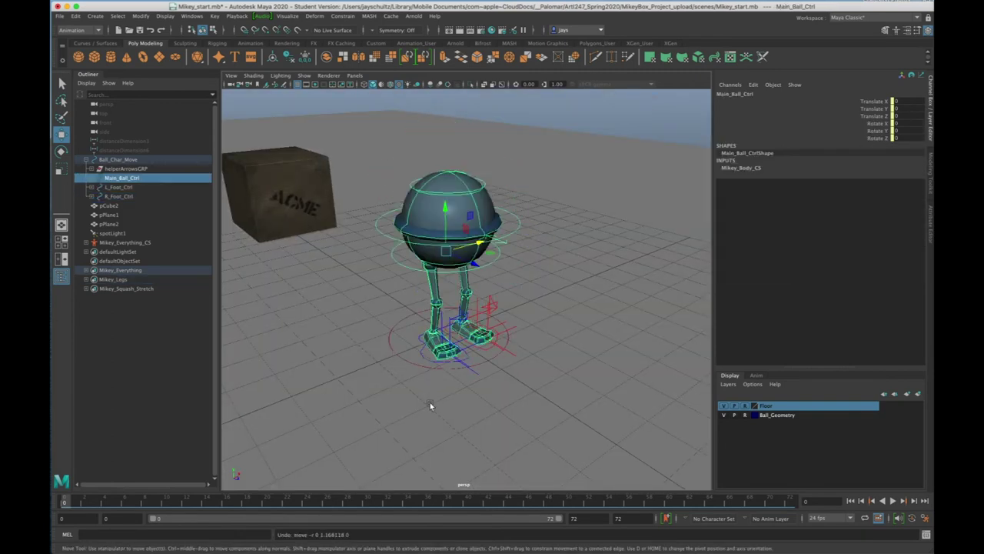
pyautogui.moveTo(499, 398)
pyautogui.keyDown('alt'); pyautogui.mouseDown()
pyautogui.moveTo(467, 391)
pyautogui.moveTo(516, 393)
pyautogui.mouseUp(); pyautogui.keyUp('alt')
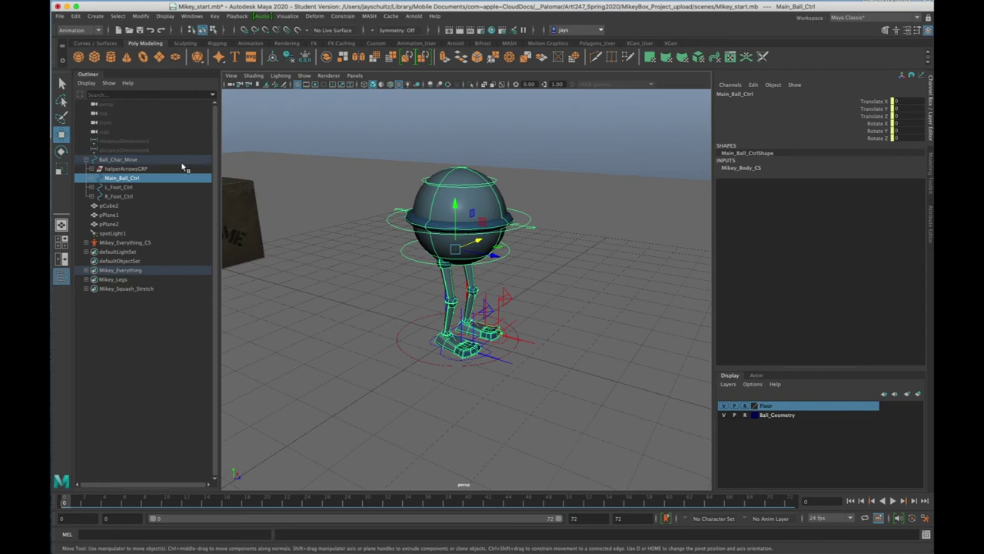
# Step: Select Ball_Char_Move, Main_Ball_Ctrl, L_Foot_Ctrl and R_Foot_Ctrl together in the Outliner
pyautogui.click(131, 160)
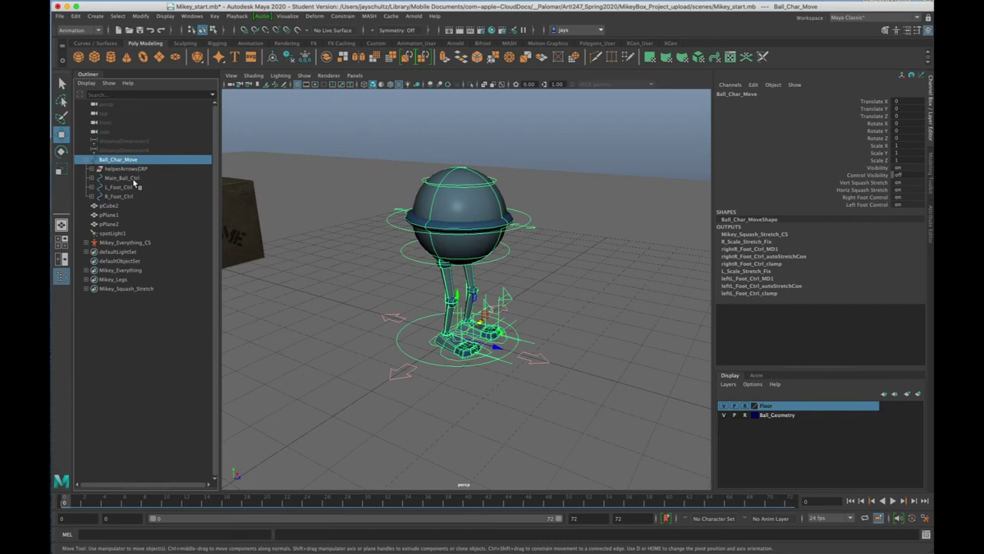
pyautogui.keyDown('ctrl'); pyautogui.click(132, 178); pyautogui.keyUp('ctrl')
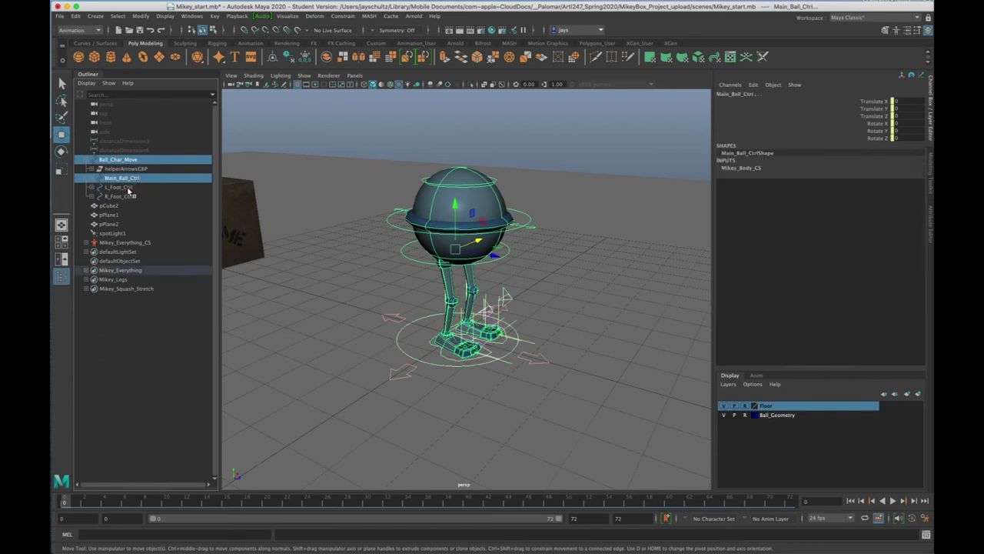
pyautogui.keyDown('ctrl'); pyautogui.click(132, 188); pyautogui.keyUp('ctrl')
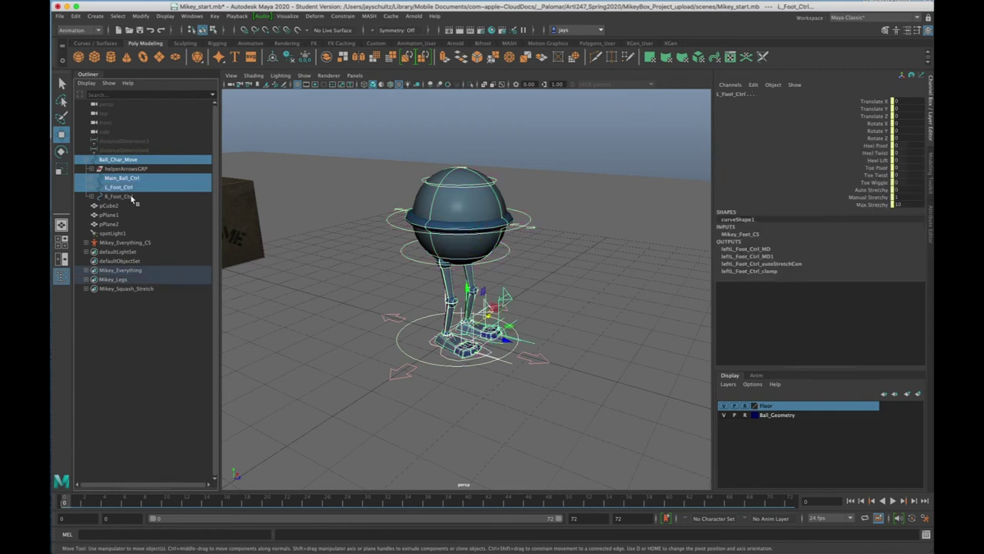
pyautogui.keyDown('ctrl'); pyautogui.click(132, 197); pyautogui.keyUp('ctrl')
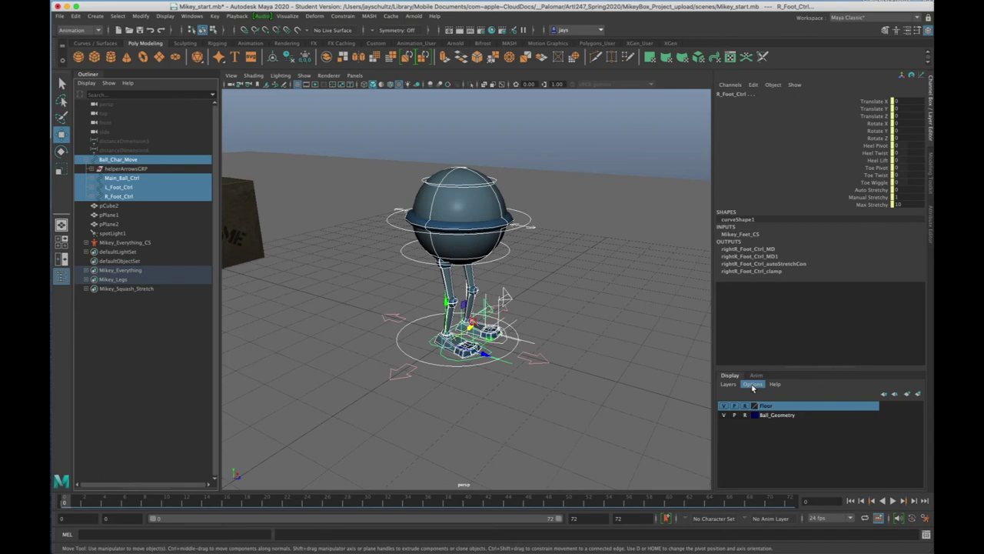
# Step: Clear the Script Editor history, then reselect the four controllers so their select commands get logged
pyautogui.click(926, 534)
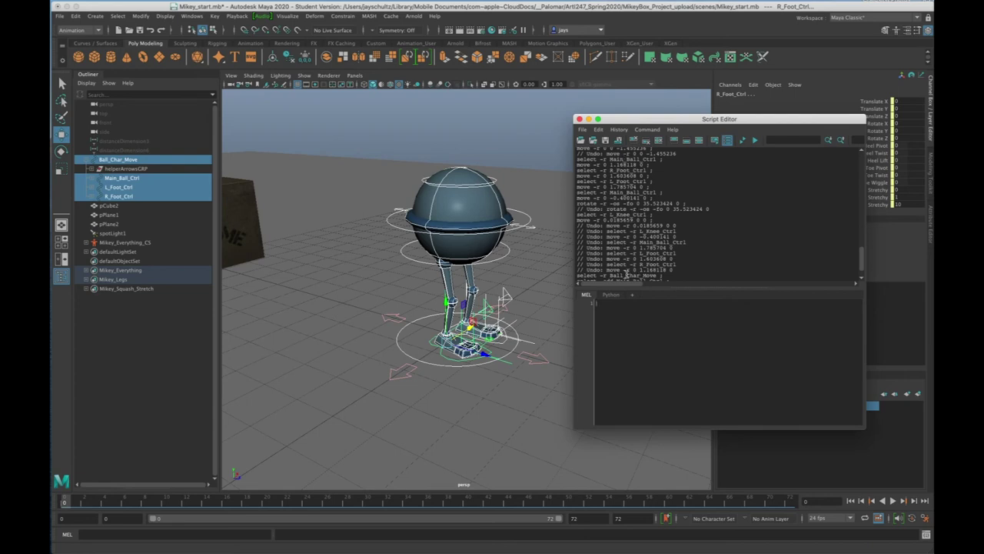
pyautogui.click(635, 141)
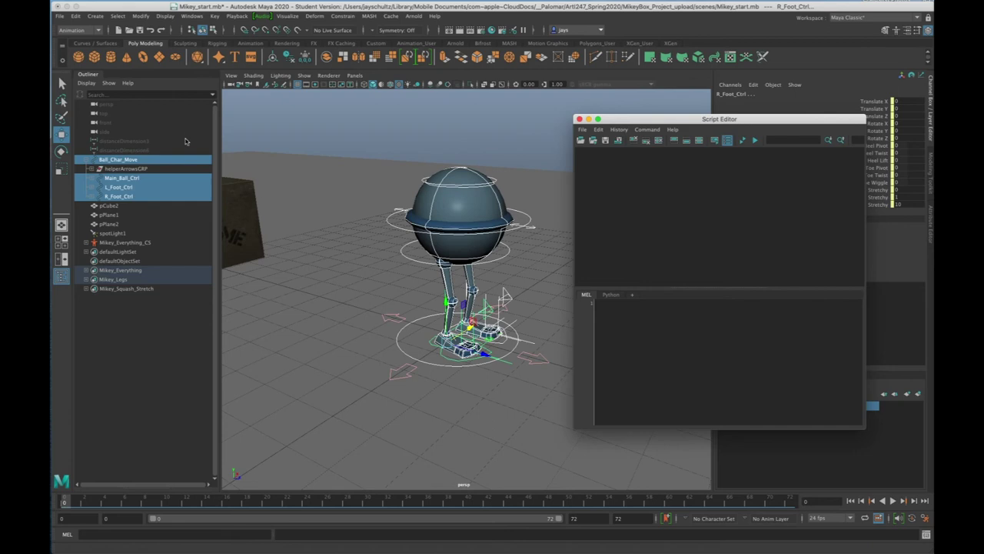
pyautogui.click(131, 160)
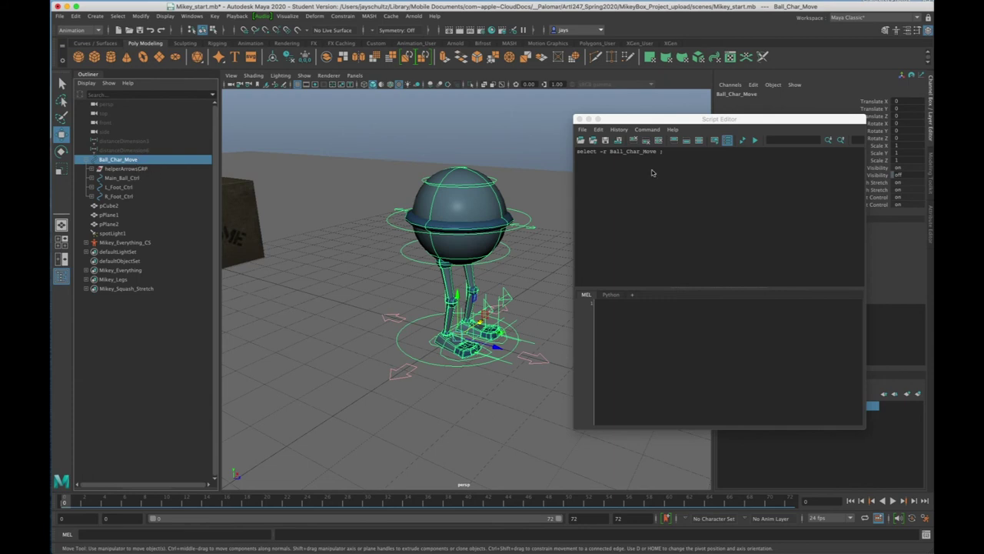
pyautogui.keyDown('ctrl'); pyautogui.click(127, 178); pyautogui.keyUp('ctrl')
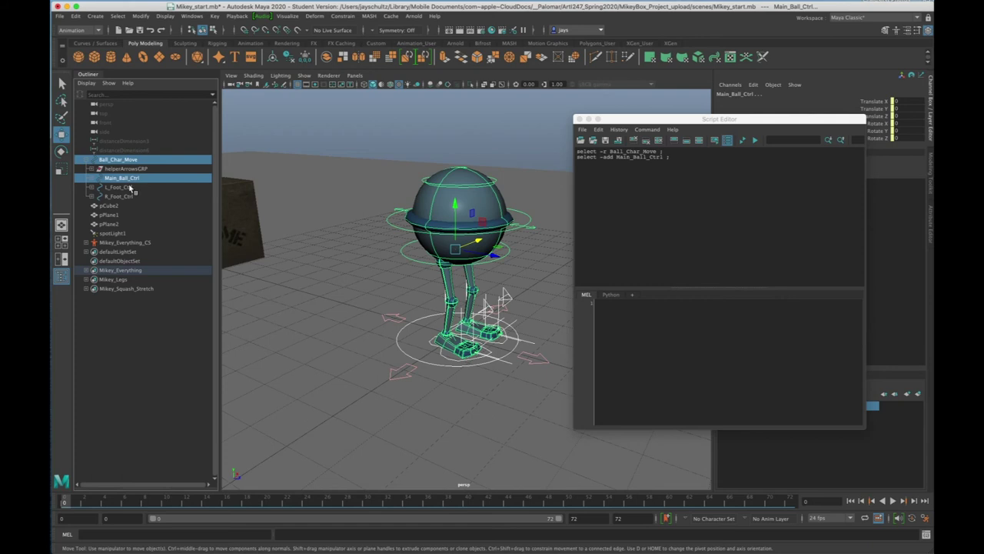
pyautogui.keyDown('ctrl'); pyautogui.click(119, 187); pyautogui.keyUp('ctrl')
pyautogui.keyDown('ctrl'); pyautogui.click(131, 198); pyautogui.keyUp('ctrl')
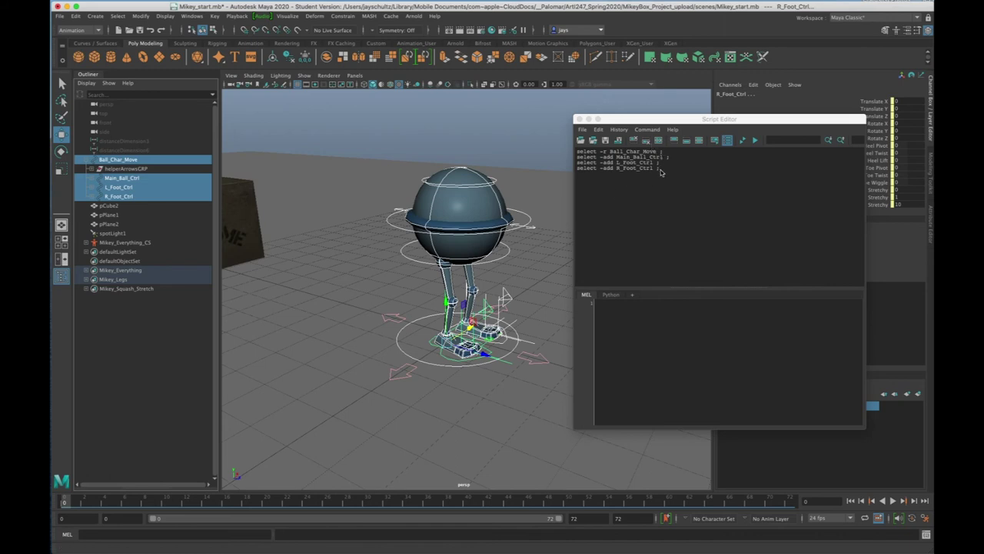
# Step: Save the four highlighted select lines to the shelf as MEL button 'MikeyEverything', then close the Script Editor
pyautogui.moveTo(659, 170); pyautogui.dragTo(563, 160)
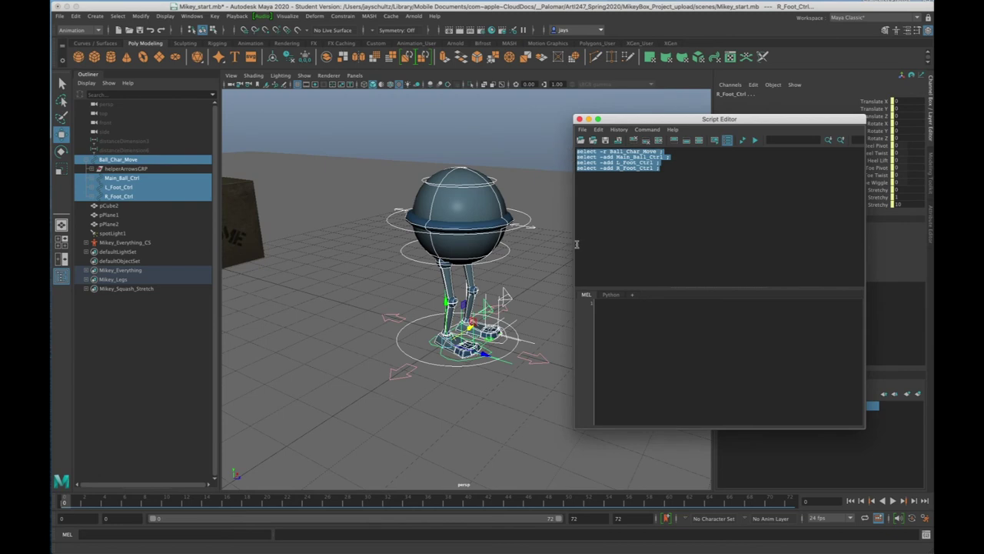
pyautogui.click(582, 130)
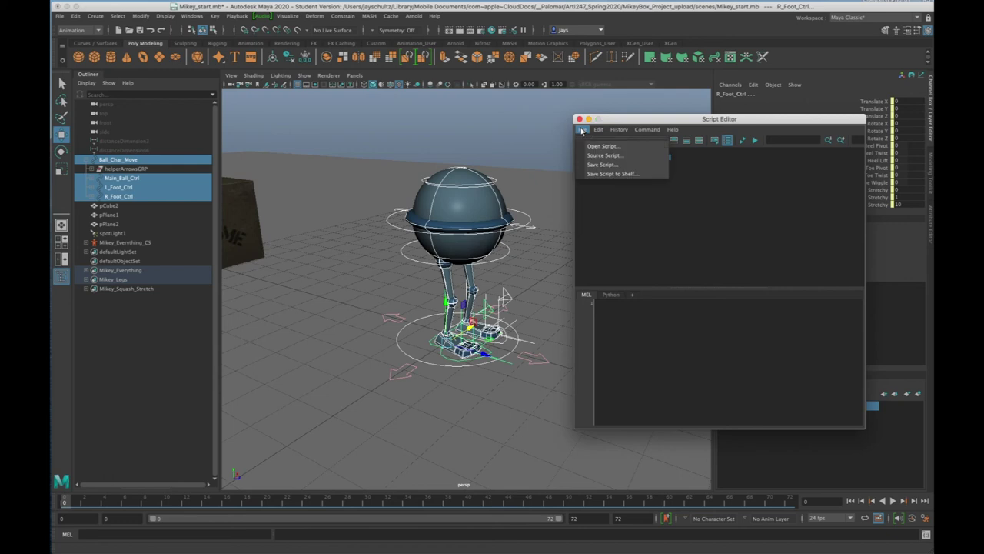
pyautogui.click(632, 175)
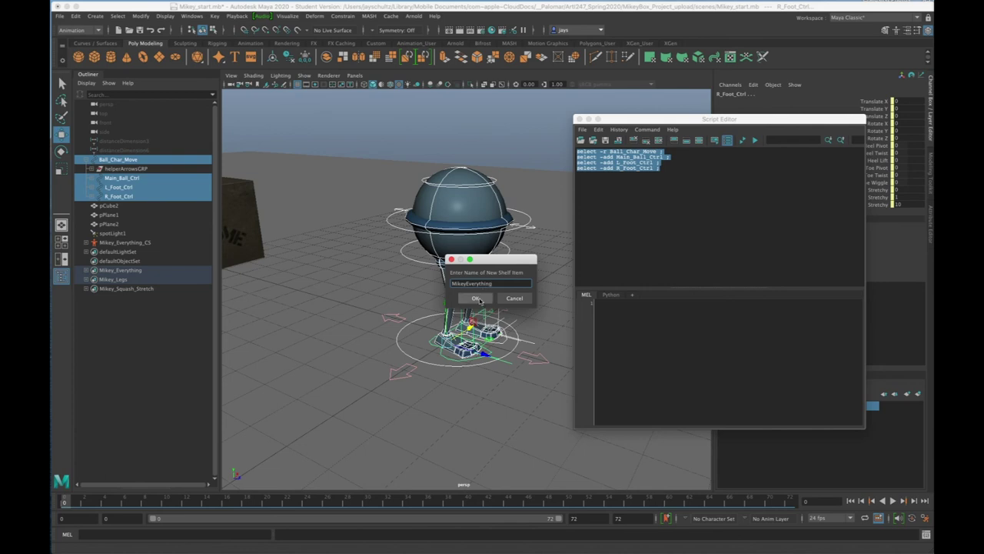
pyautogui.click(477, 299)
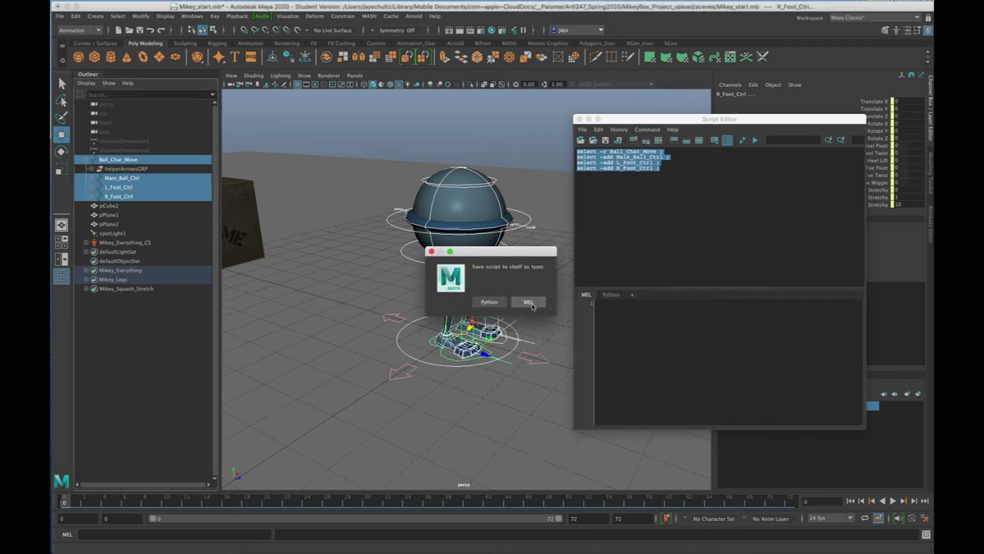
pyautogui.click(528, 302)
pyautogui.click(528, 302)
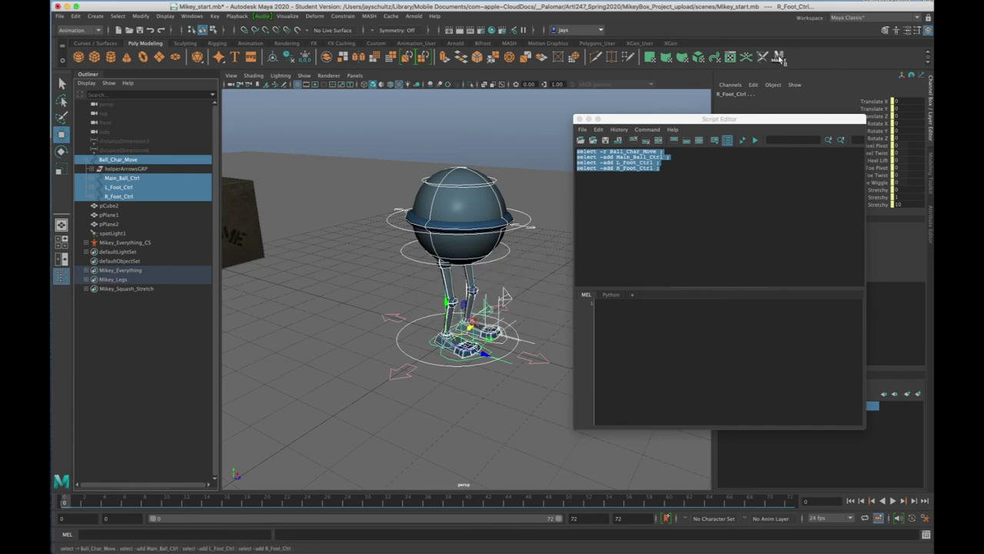
pyautogui.click(579, 119)
pyautogui.click(586, 149)
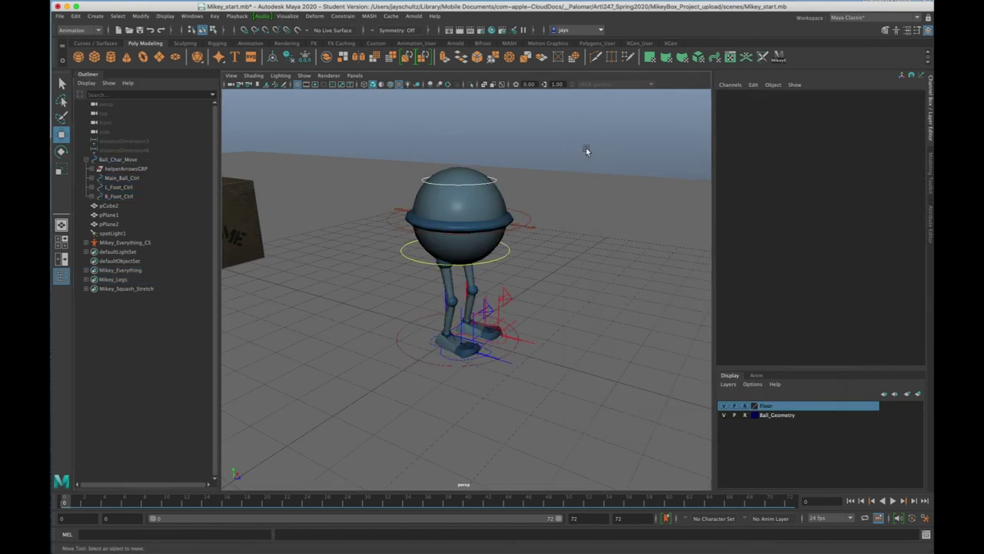
pyautogui.click(778, 57)
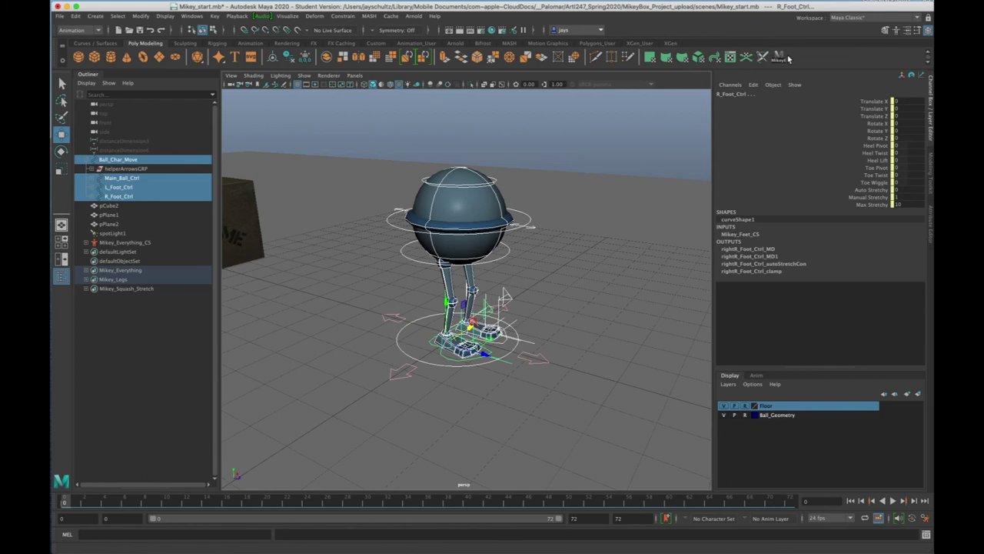
pyautogui.click(446, 354)
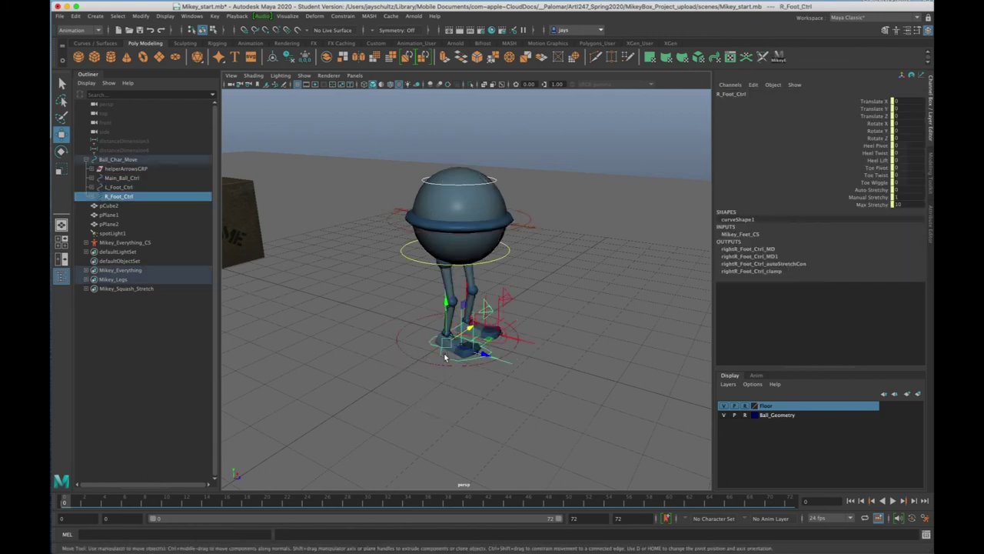
pyautogui.moveTo(446, 304); pyautogui.dragTo(444, 257)
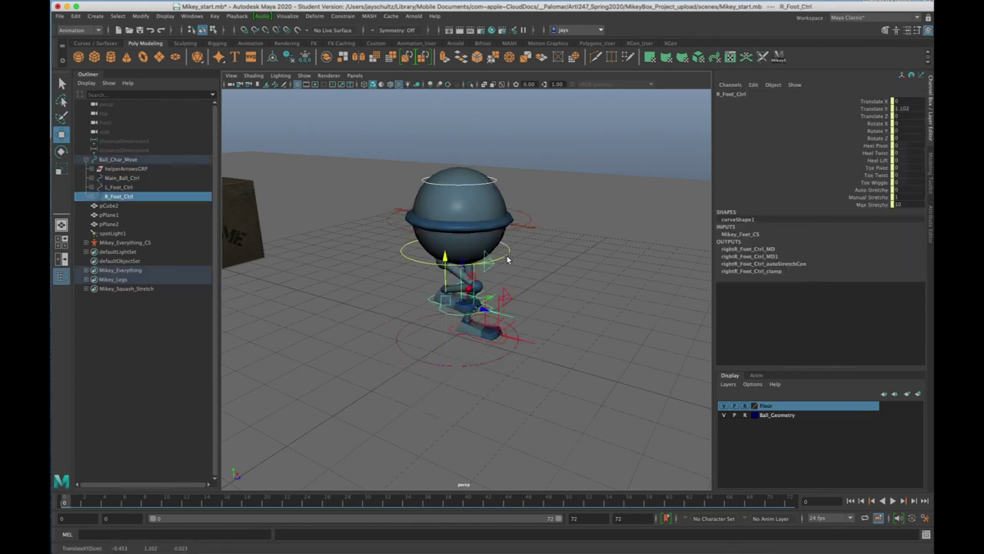
pyautogui.hotkey('ctrl', 'z')
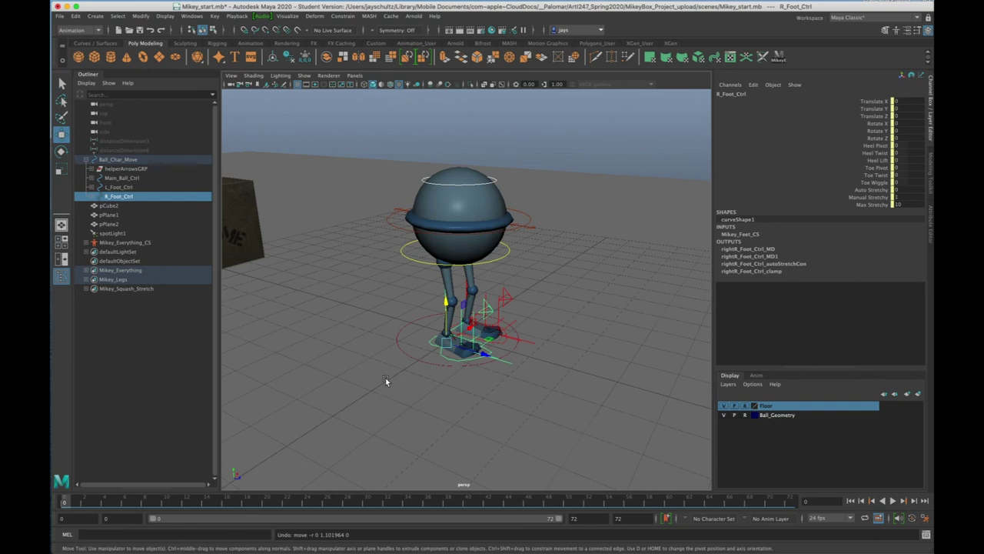
# Step: Select Main_Ball_Ctrl and rotate it around X to -4.405 with the Rotate tool
pyautogui.click(434, 366)
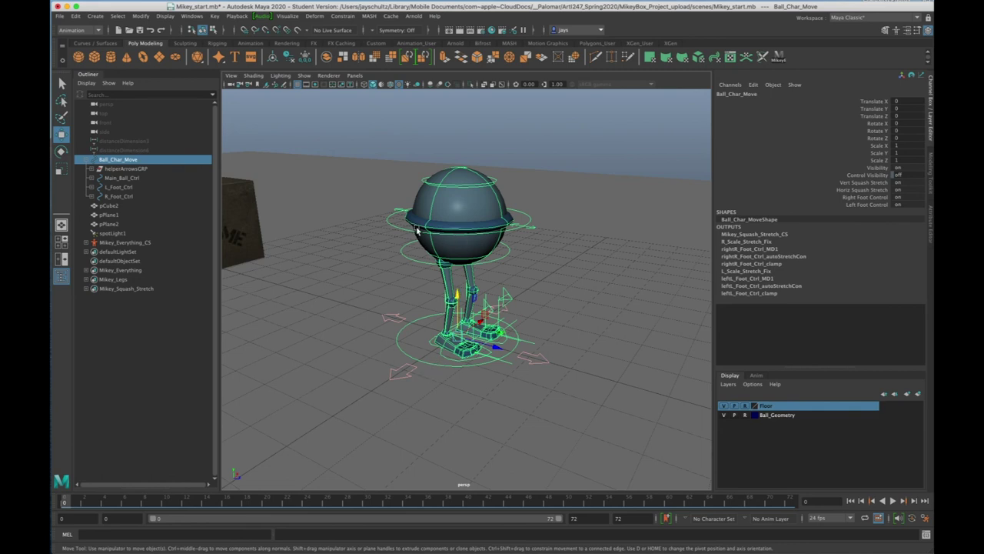
pyautogui.click(417, 261)
pyautogui.press('e')
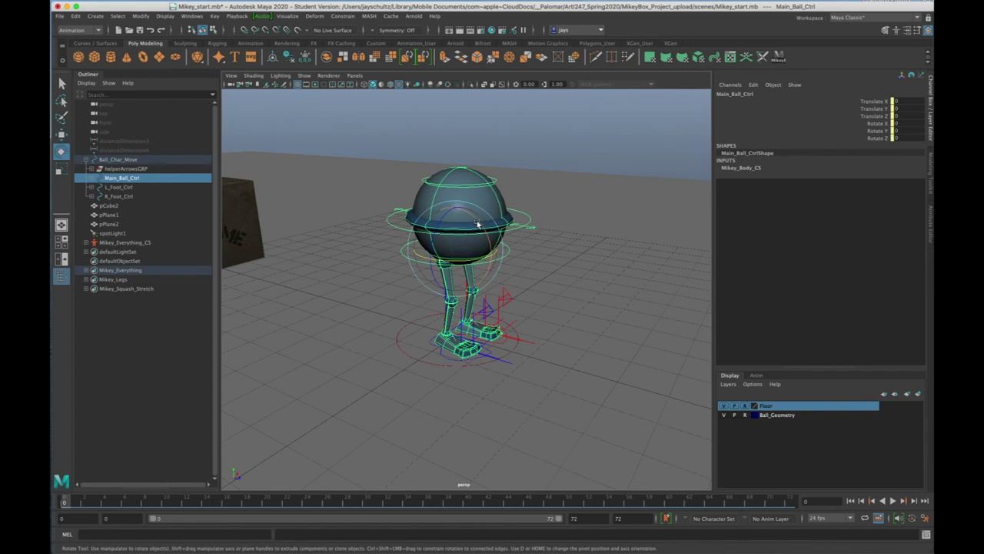
pyautogui.moveTo(476, 223)
pyautogui.mouseDown()
pyautogui.moveTo(516, 266)
pyautogui.moveTo(473, 198)
pyautogui.moveTo(516, 269)
pyautogui.moveTo(473, 198)
pyautogui.moveTo(507, 253)
pyautogui.moveTo(489, 215)
pyautogui.moveTo(492, 225)
pyautogui.mouseUp()
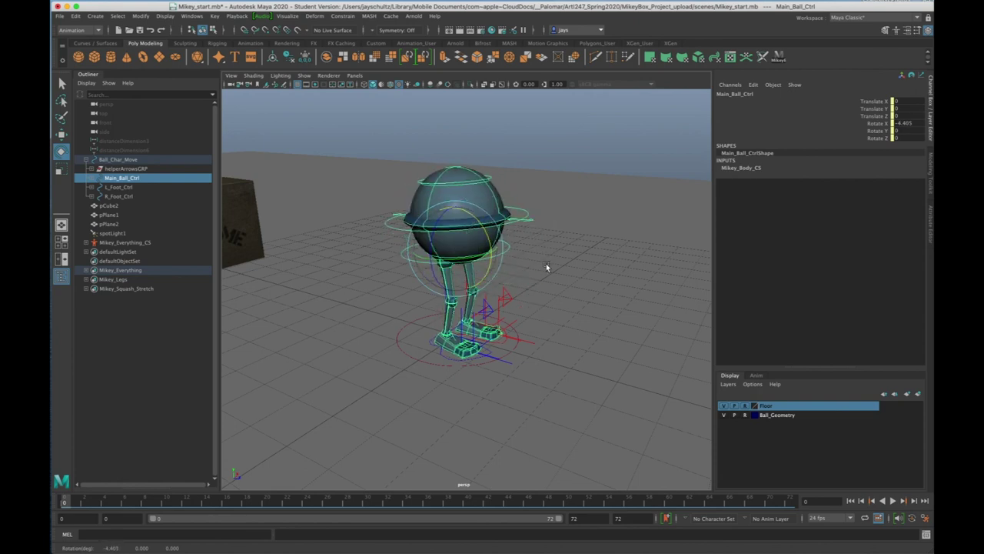